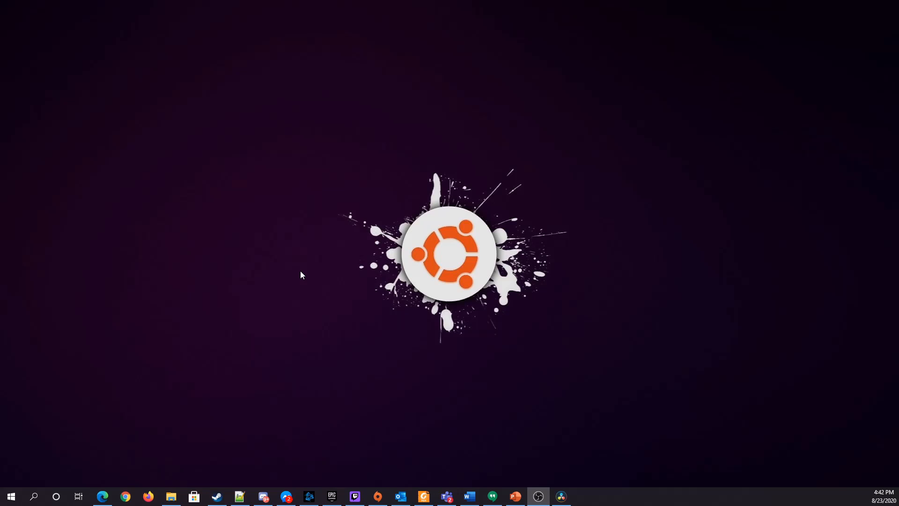
Switch to Firefox, load synfiny-advisors.odoo.com and open the CRM pipeline
left_click(150, 493)
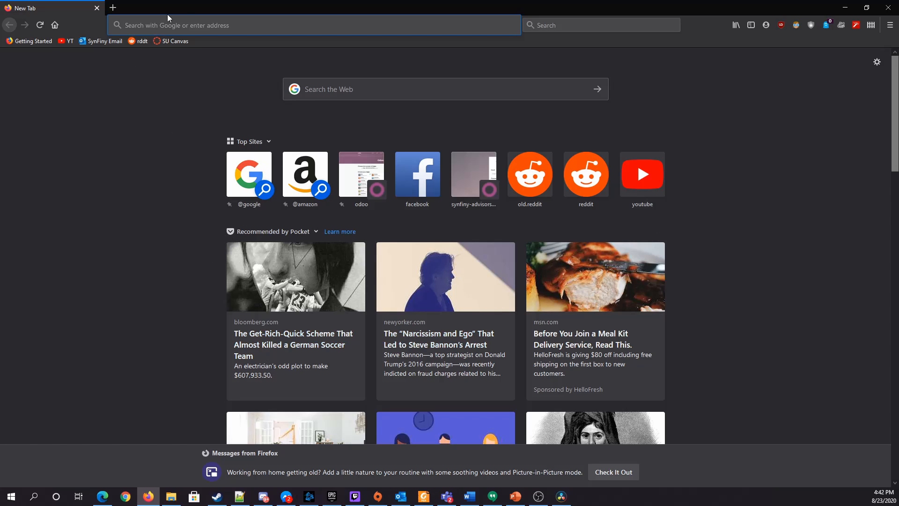
left_click(196, 26)
type("synfiny-advisors.odoo.com/")
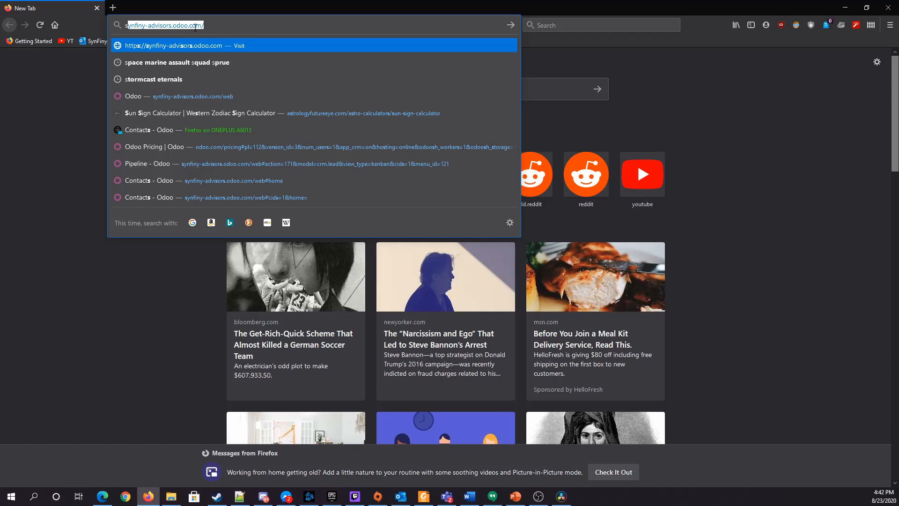
key("Right")
key("Return")
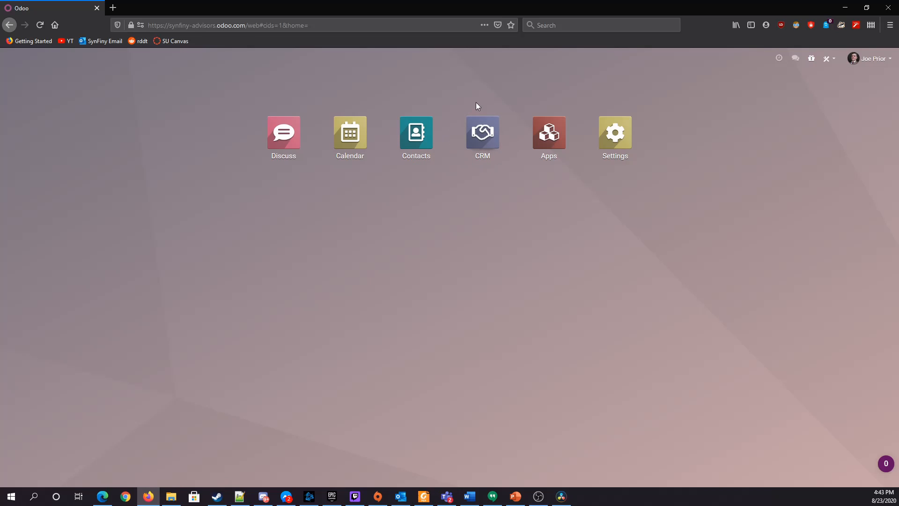
left_click(494, 154)
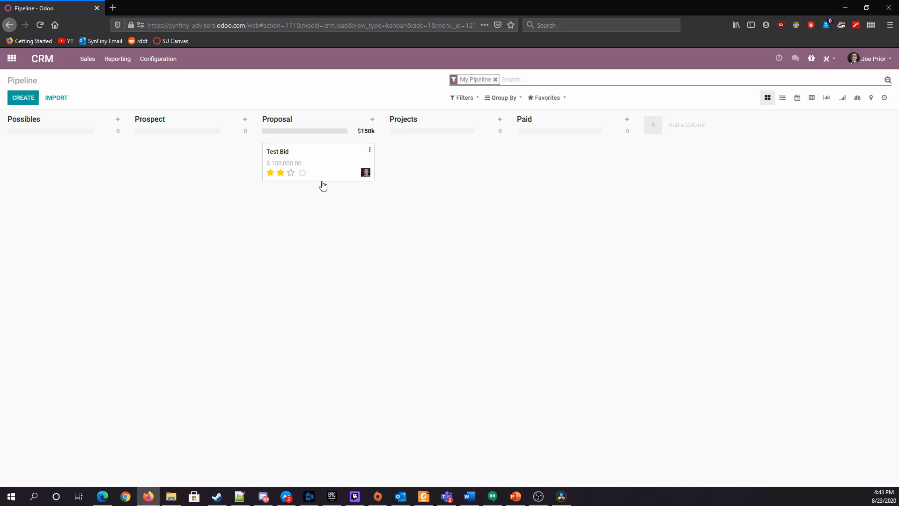
Remove the My Pipeline filter and look over everyone's opportunities across the pipeline stages
left_click(544, 98)
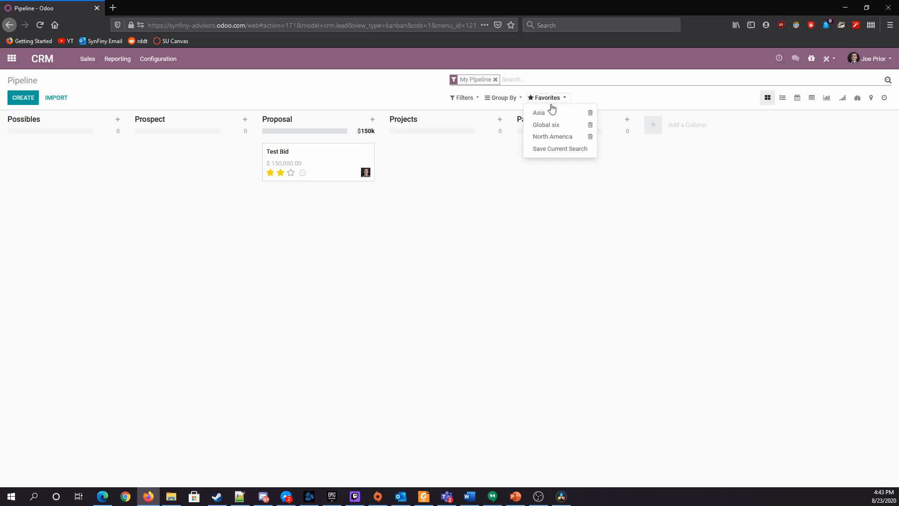
left_click(470, 190)
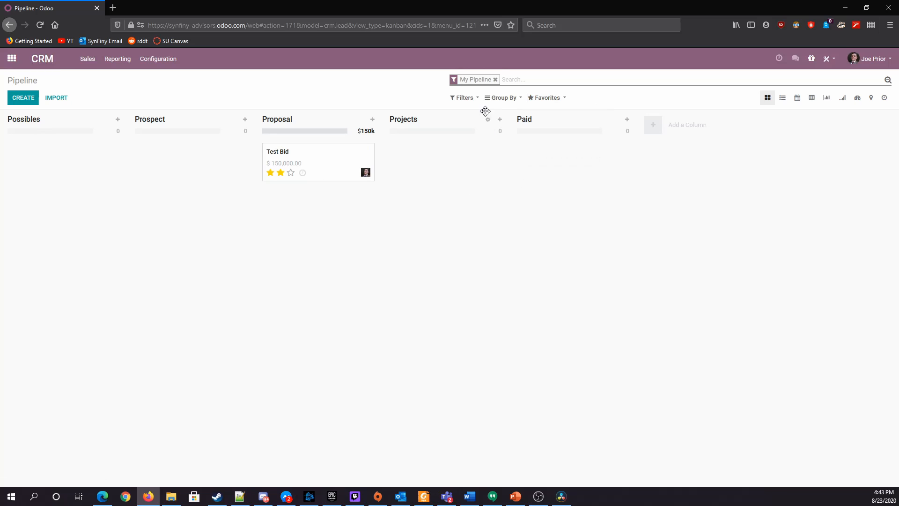
left_click(494, 80)
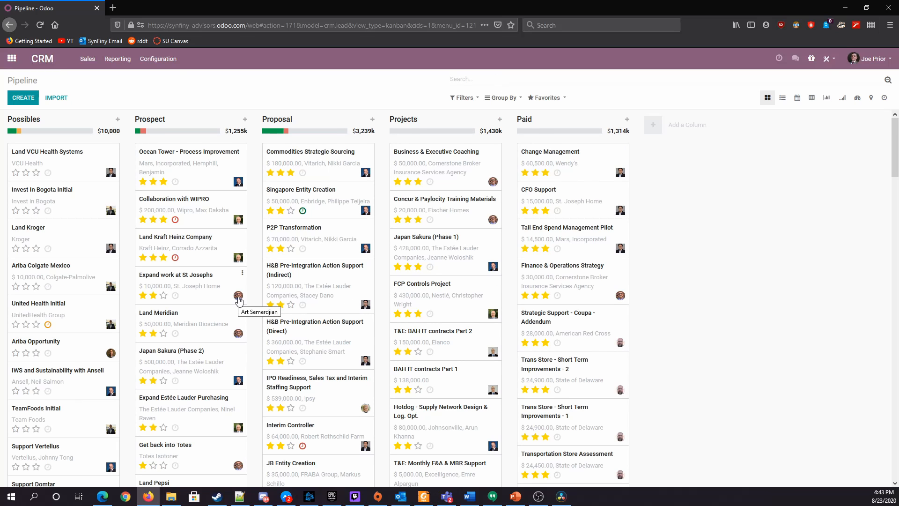
scroll(462, 280, "down", 10)
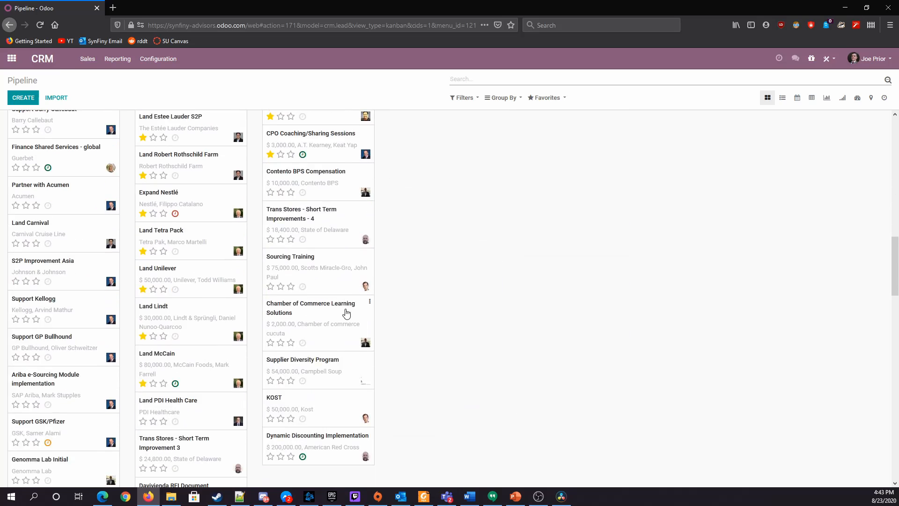
scroll(357, 303, "up", 5)
scroll(356, 303, "up", 5)
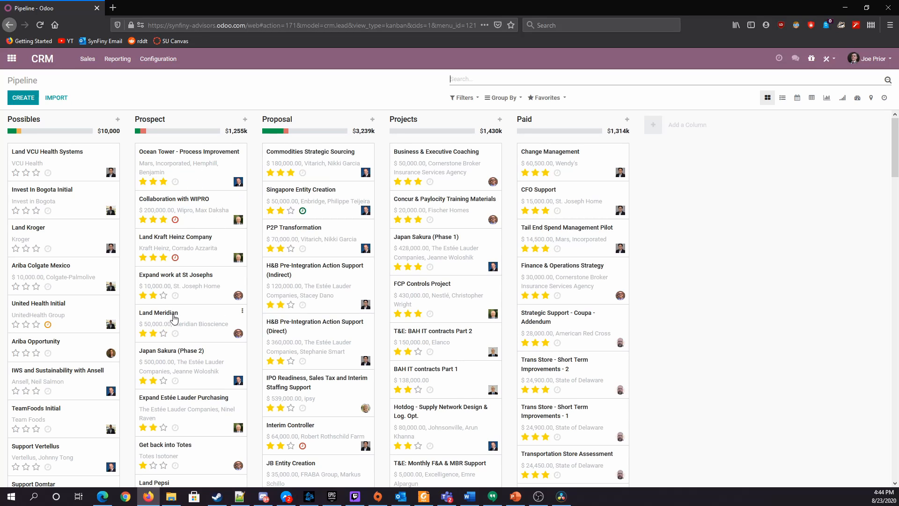
mouse_move(200, 318)
left_mouse_down()
mouse_move(209, 310)
mouse_move(187, 315)
mouse_move(192, 322)
left_mouse_up()
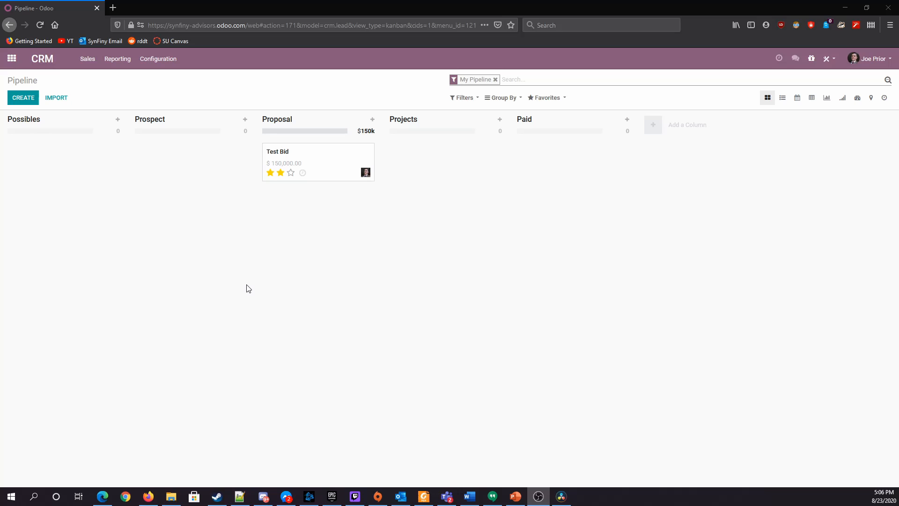
left_click(30, 104)
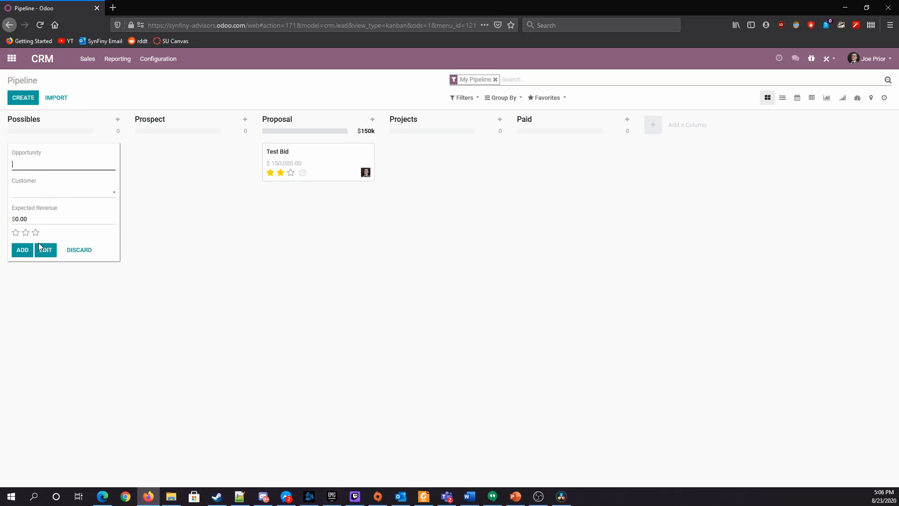
left_click(47, 193)
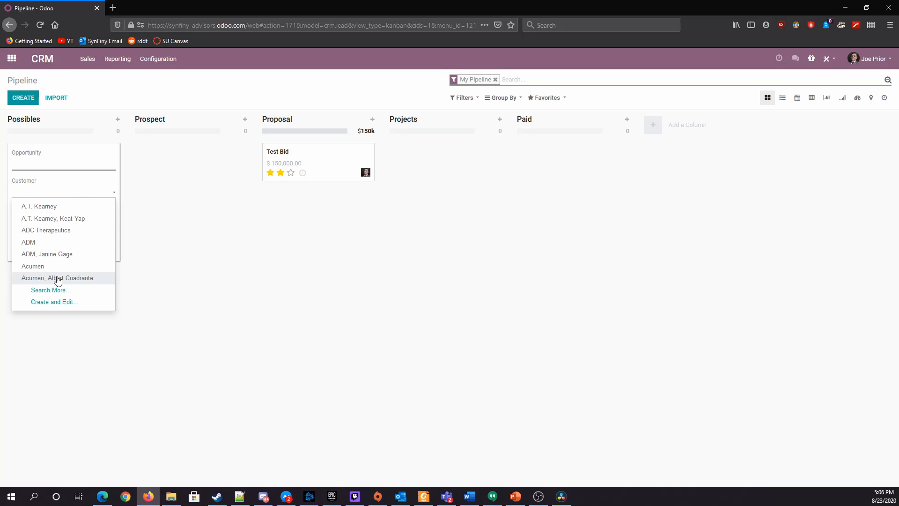
type("Coca")
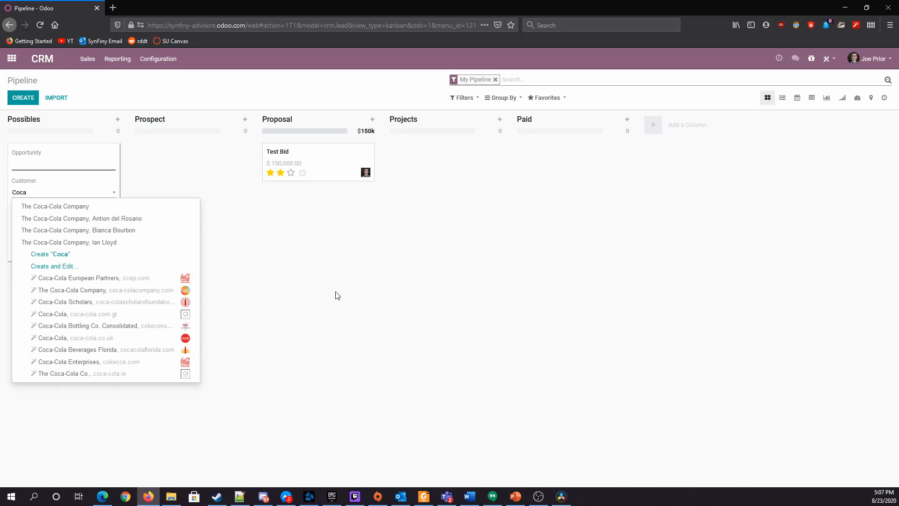
left_click(28, 67)
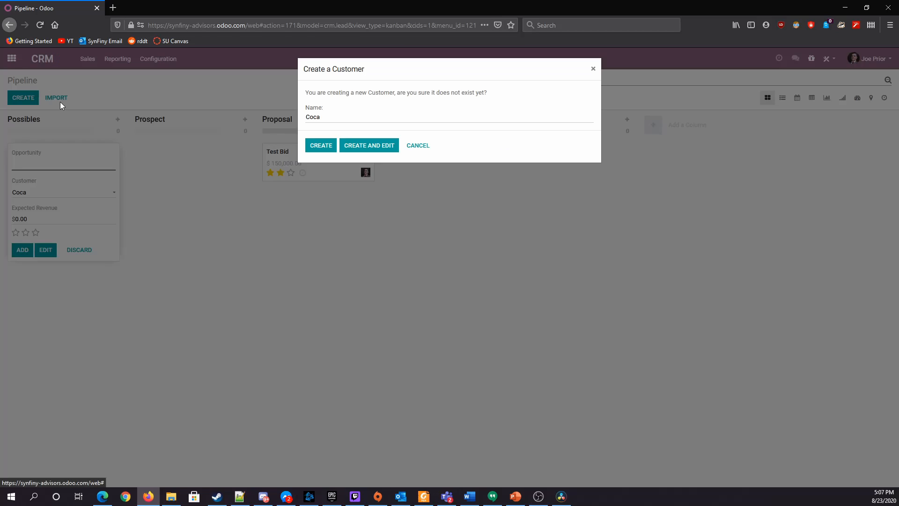
left_click(417, 145)
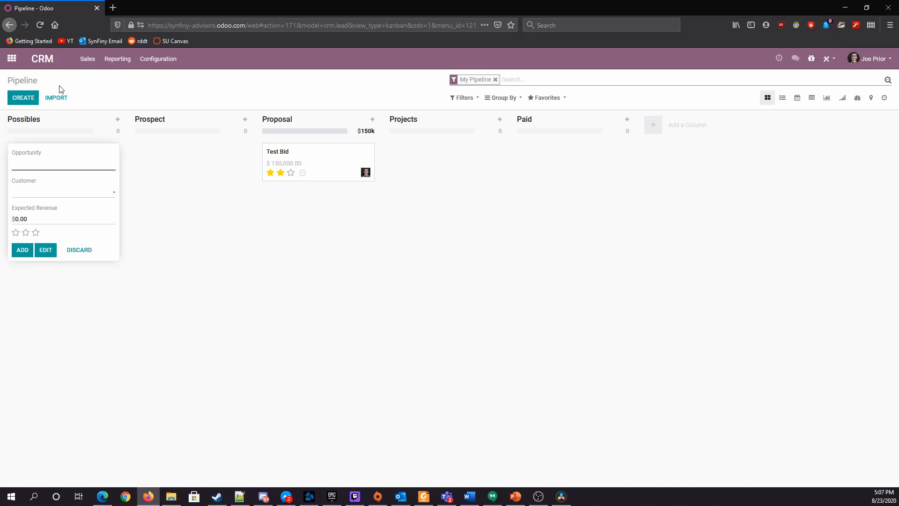
left_click(72, 252)
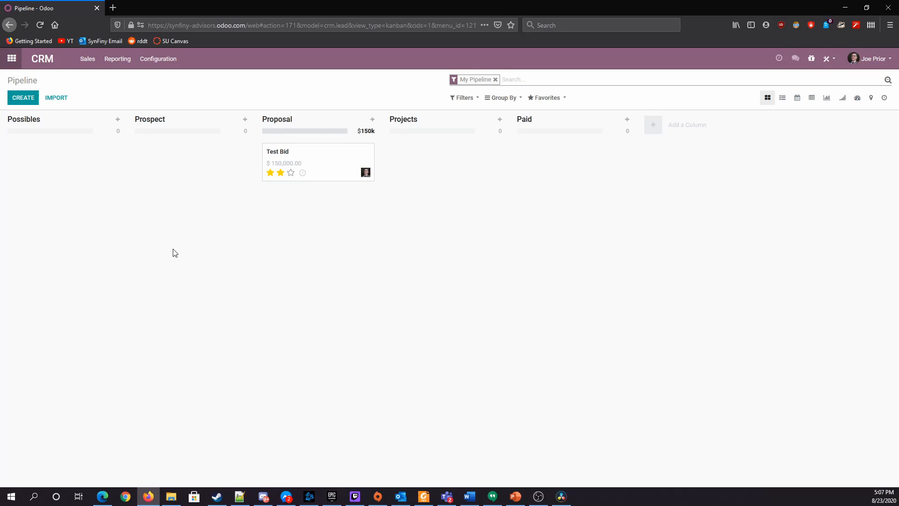
Start a new company record in Contacts and name it Acme Corporation
left_click(11, 59)
left_click(418, 134)
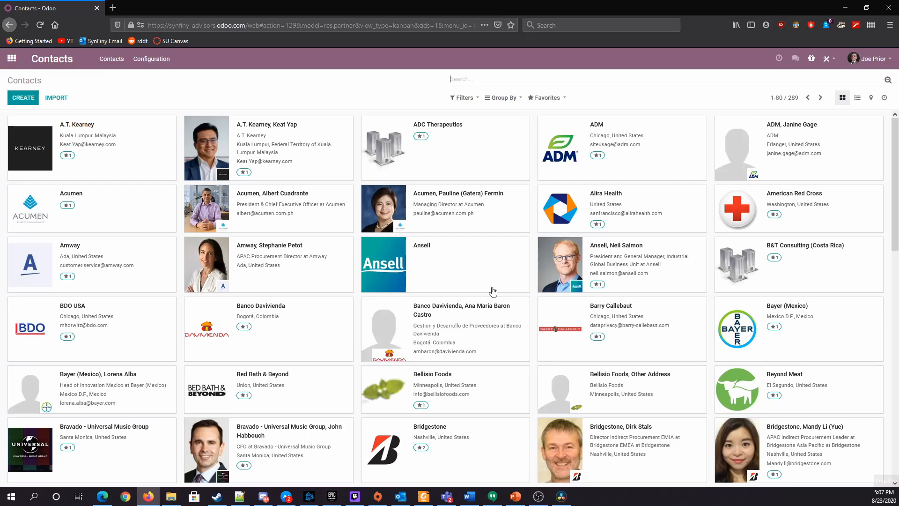
left_click(23, 98)
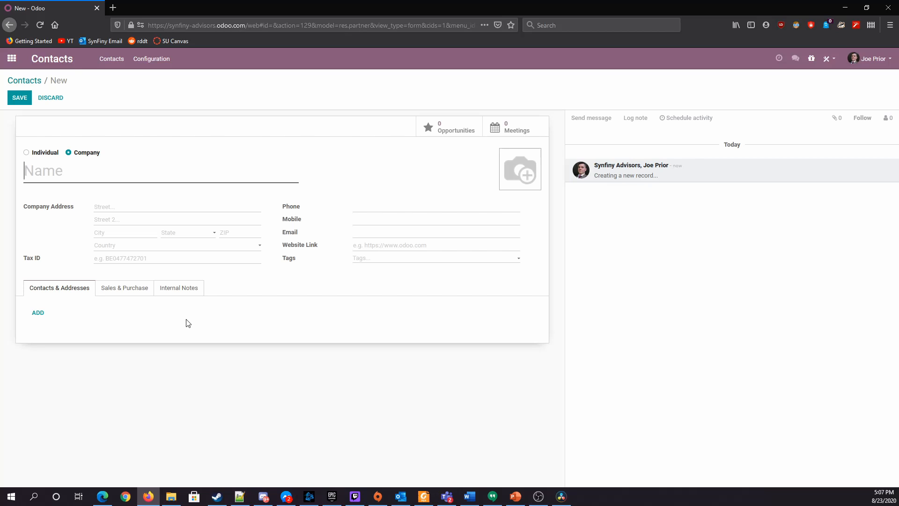
type("Acme Ci")
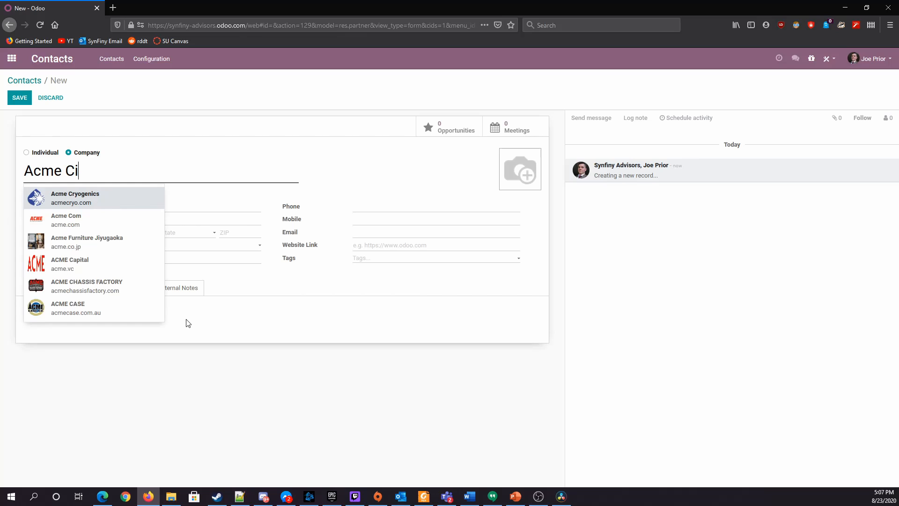
key("BackSpace")
type("orporation")
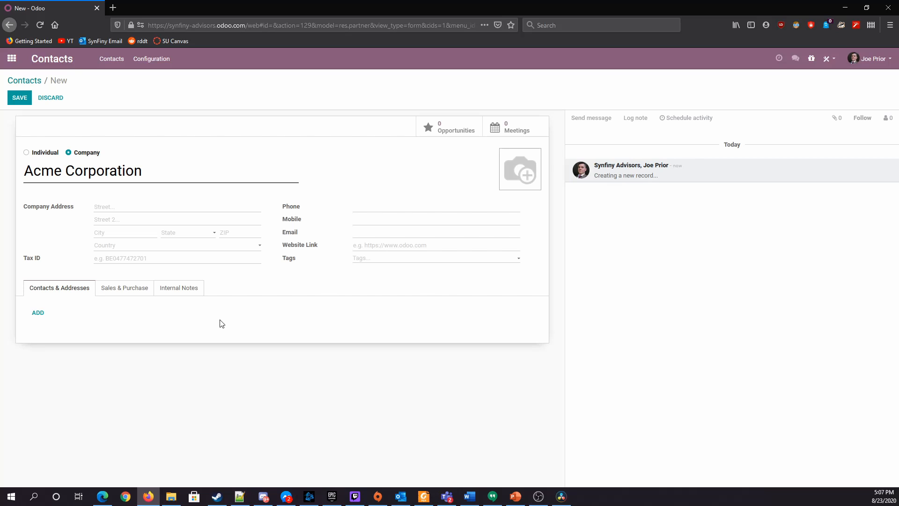
Fill in the company's address, phone number, website acme.com and tags Consumer Products and Beautycare, and save the record
left_click(162, 207)
type("123 Main Street")
left_click(131, 247)
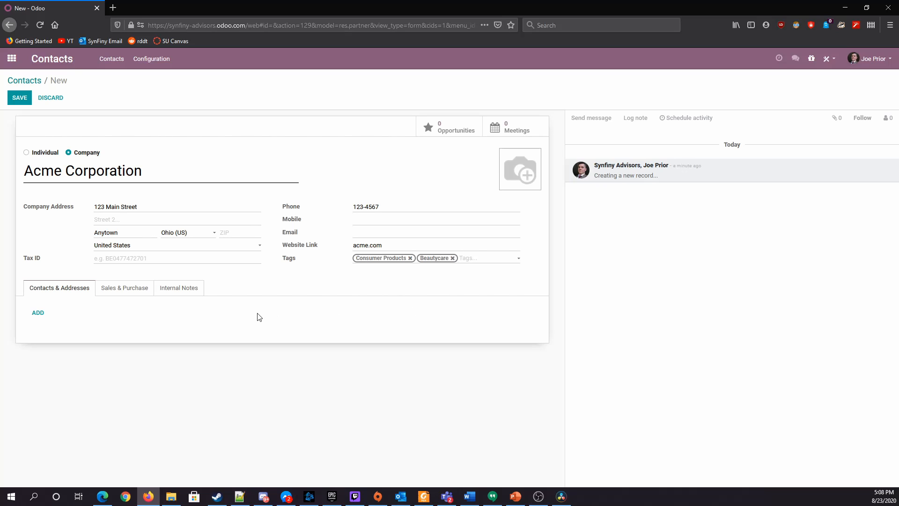
left_click(26, 100)
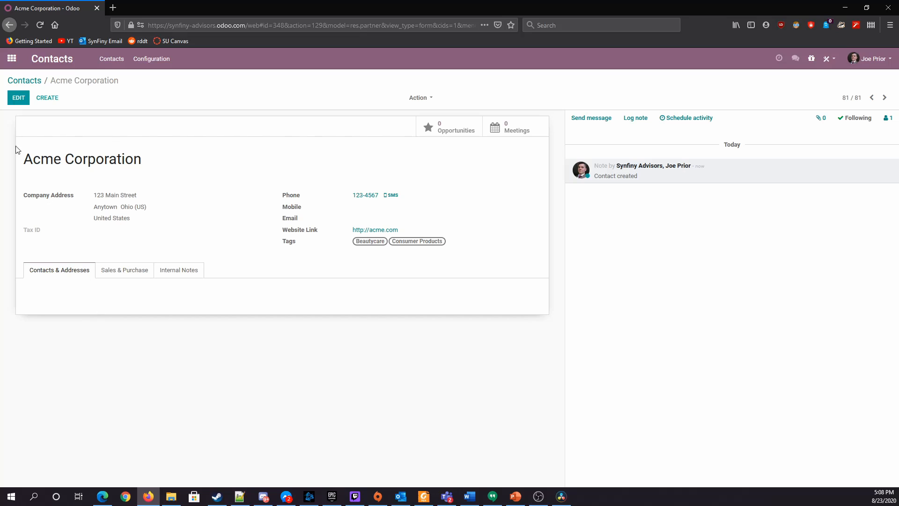
Add a person of type Contact with full name and e-mail to the Acme Corporation record and save it
left_click(8, 101)
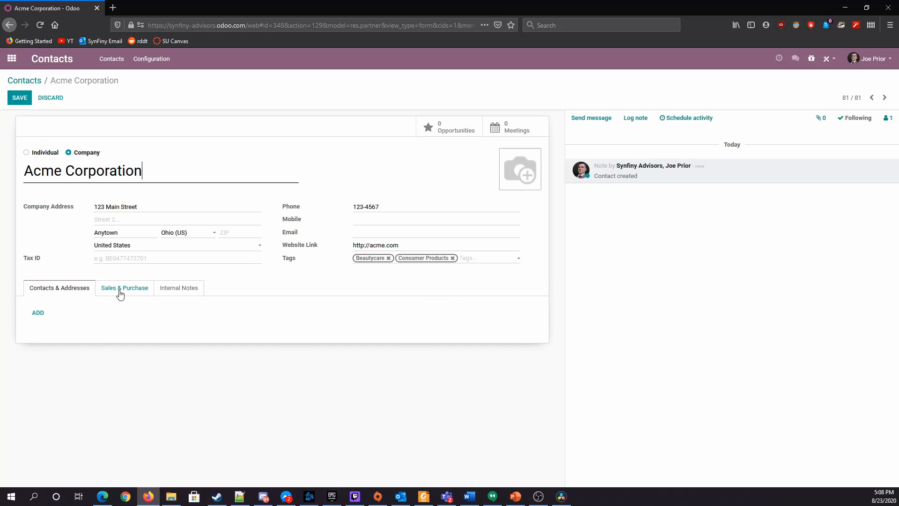
left_click(38, 312)
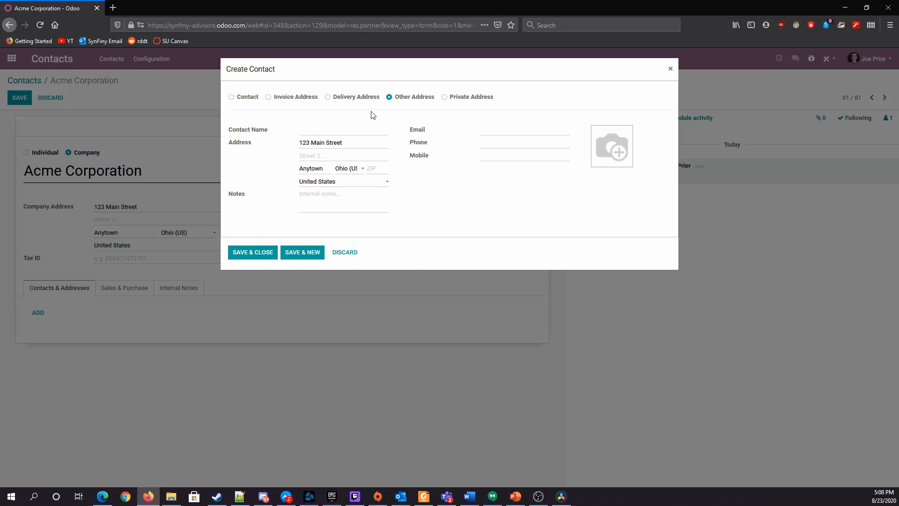
left_click(247, 96)
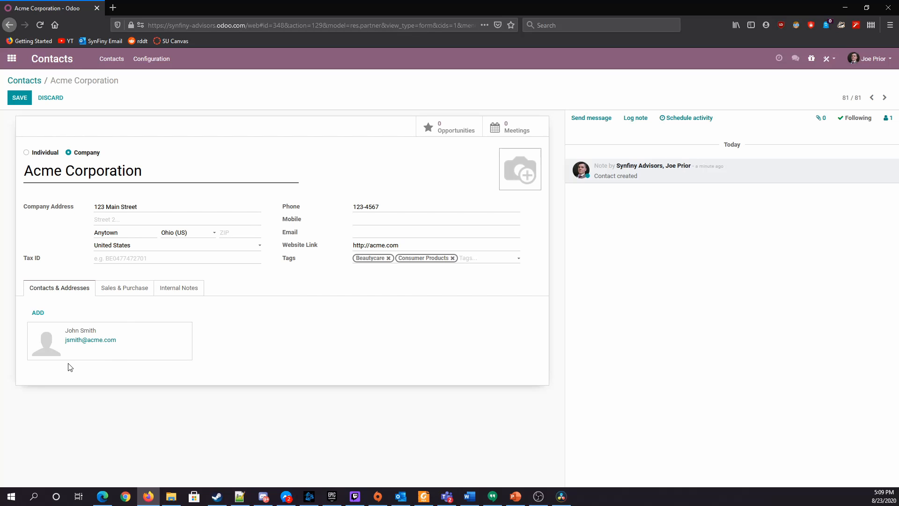
left_click(12, 58)
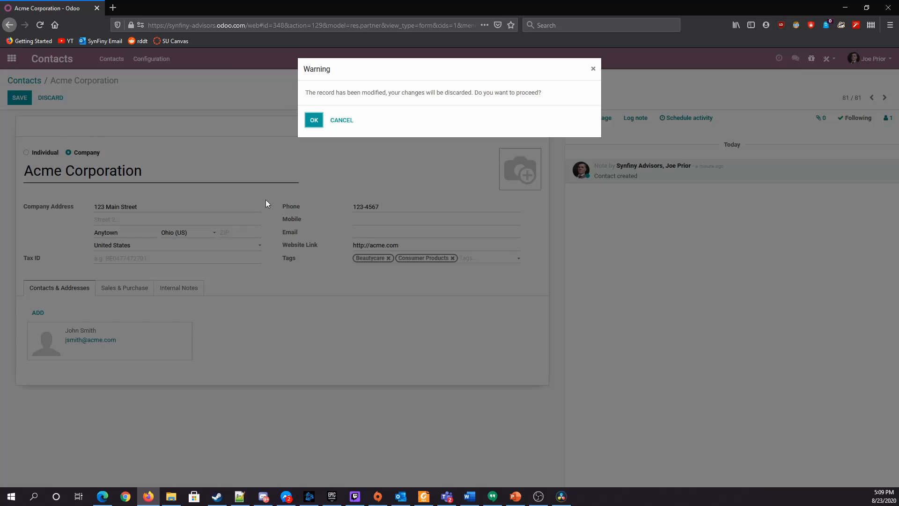
left_click(591, 68)
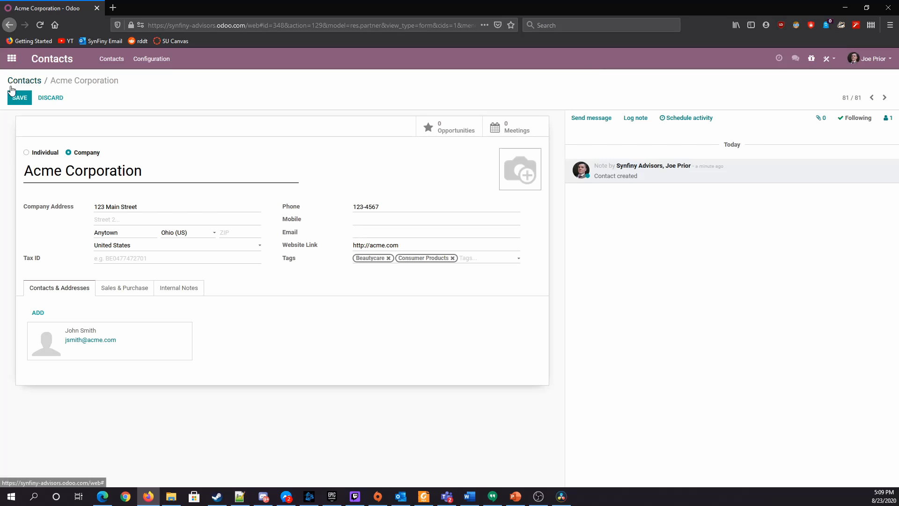
left_click(29, 96)
Start a new opportunity in the CRM pipeline named Road Runner Trap Optimization with the contact person at Acme Corporation as customer
left_click(11, 58)
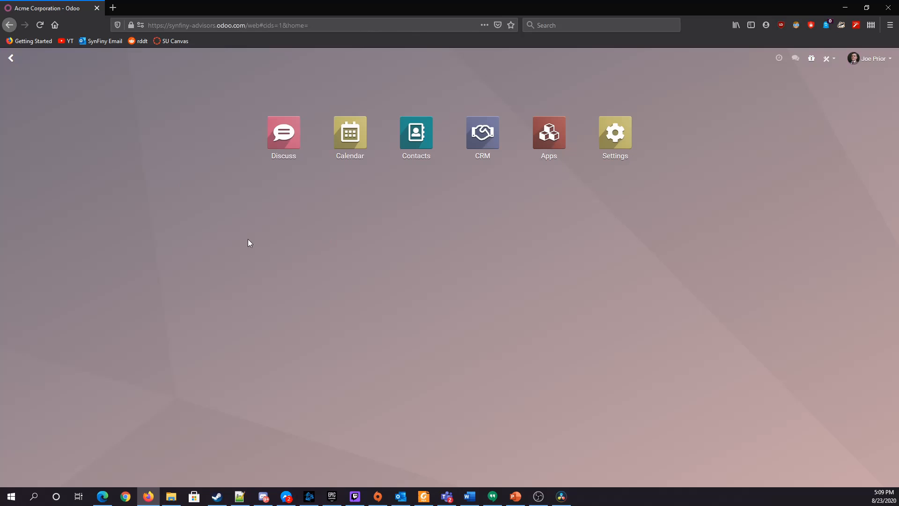
left_click(465, 170)
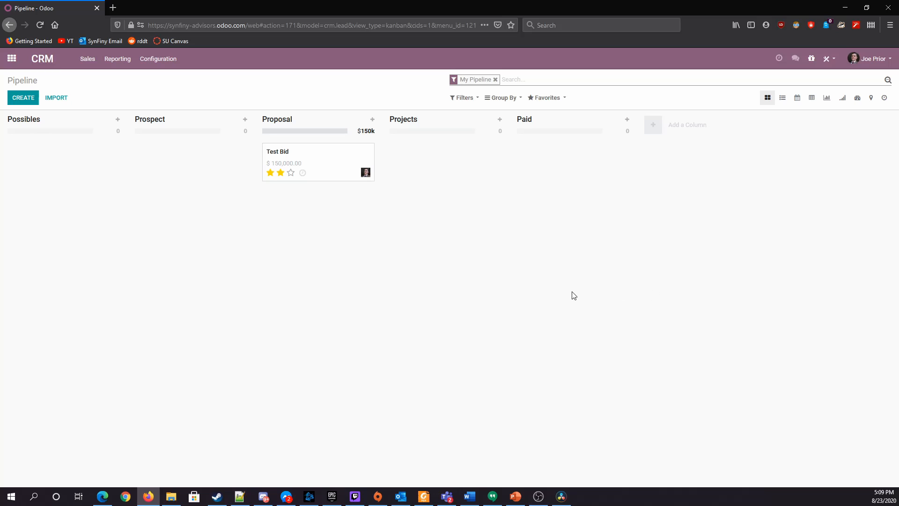
left_click(17, 98)
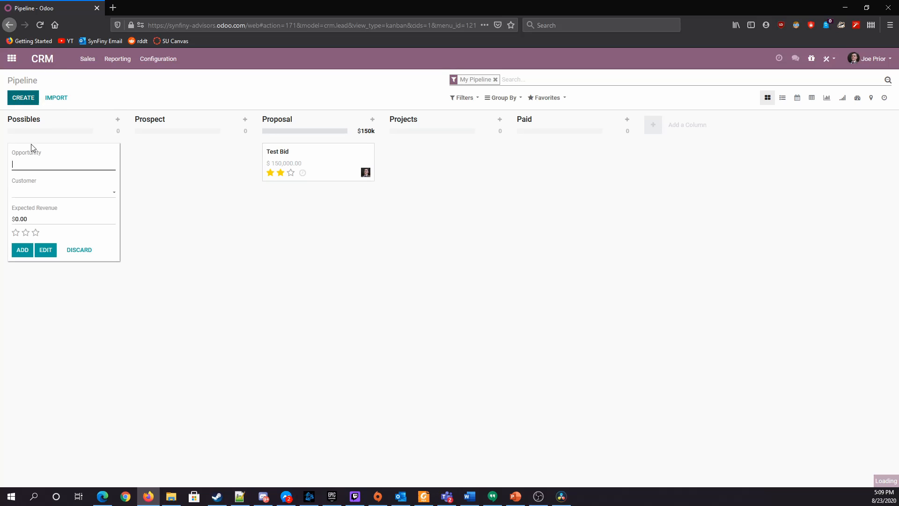
left_click(45, 194)
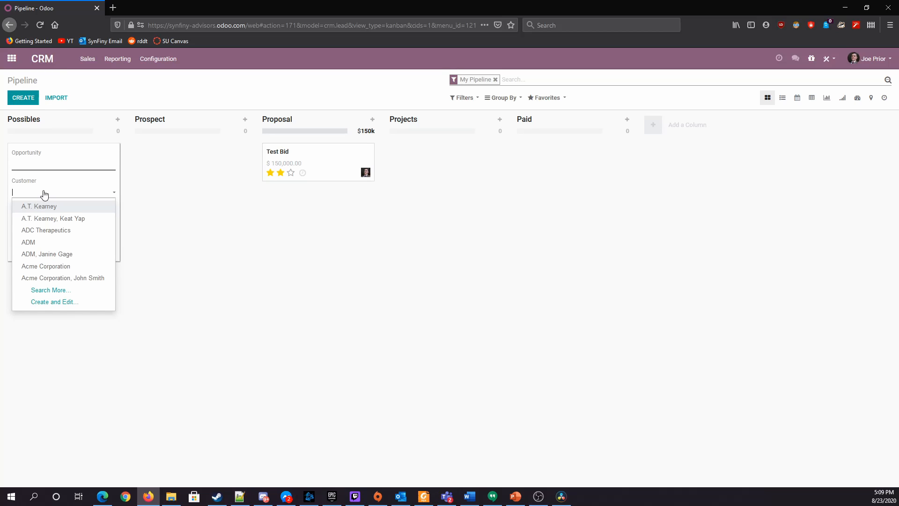
left_click(46, 266)
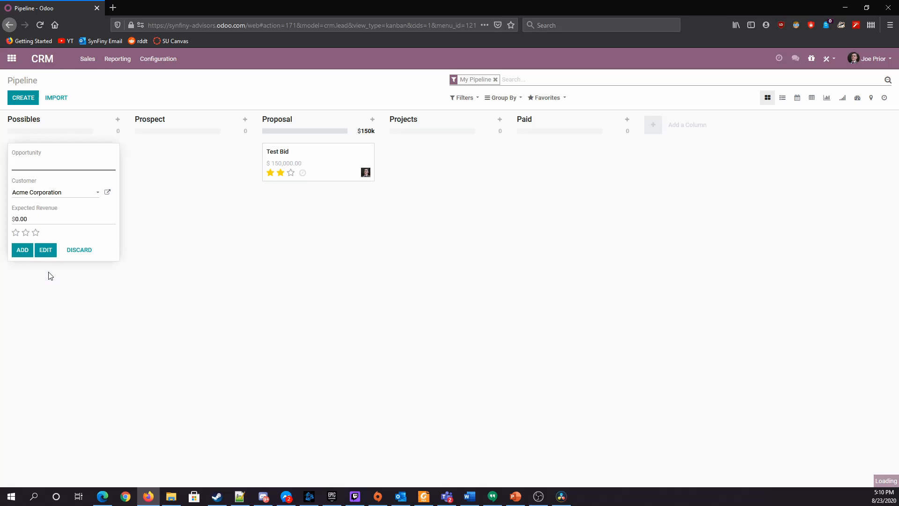
left_click(45, 194)
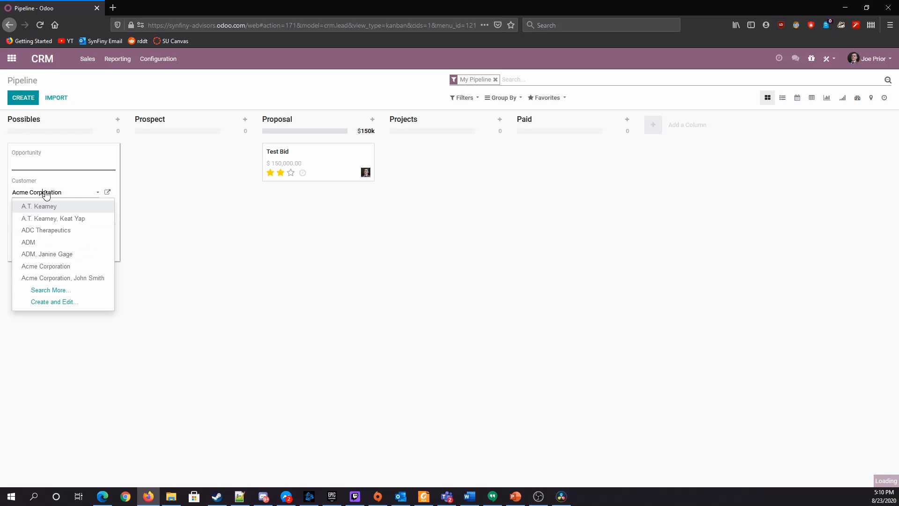
left_click(76, 276)
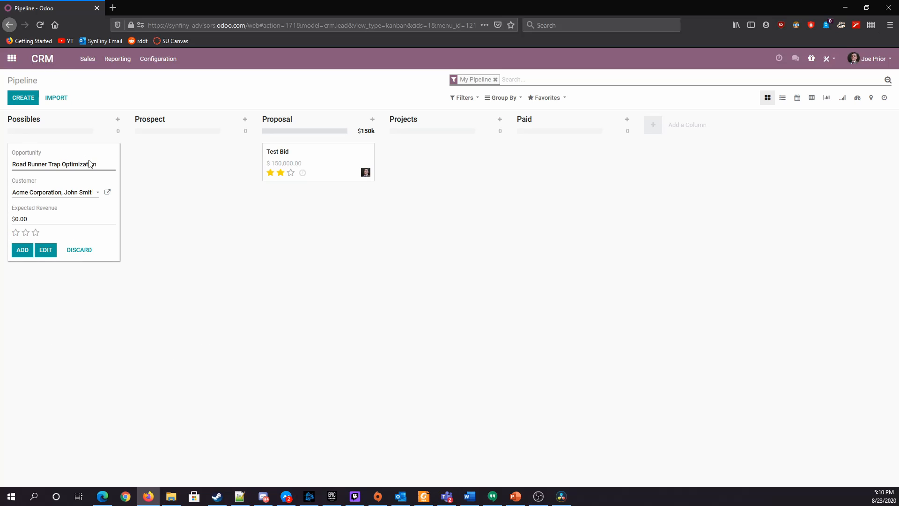
Clear the customer, find the Acme Corporation contact again by searching the person's name, and add the opportunity to the Possibles stage
left_click(94, 195)
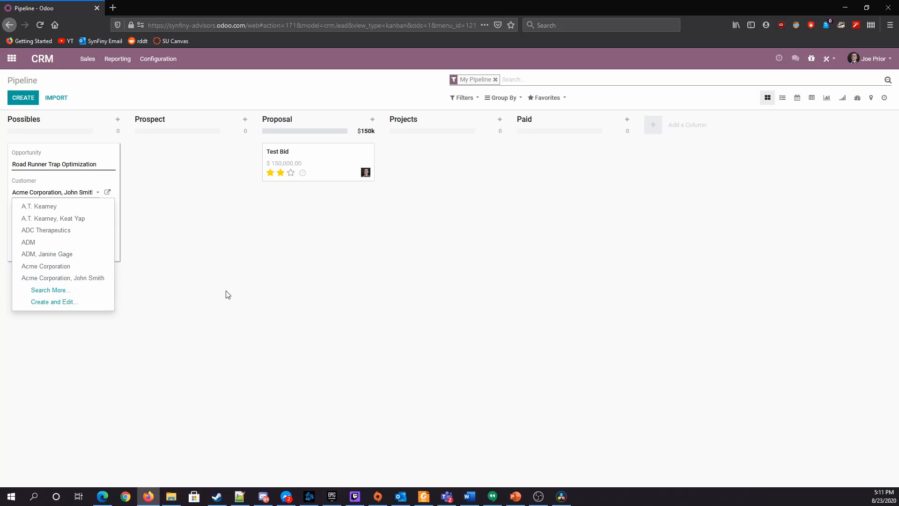
key("ctrl+BackSpace")
key("ctrl+BackSpace")
key("ctrl+BackSpace")
key("ctrl+BackSpace")
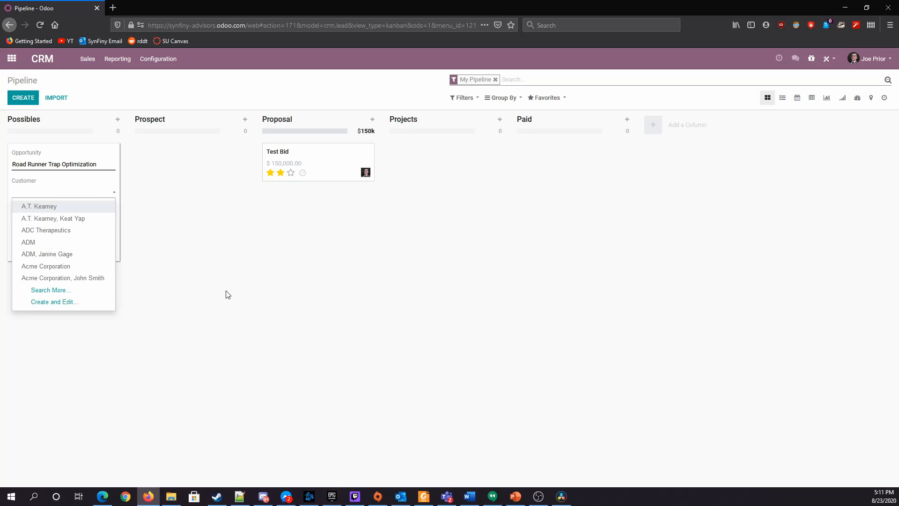
type("Coc")
type("John Sm")
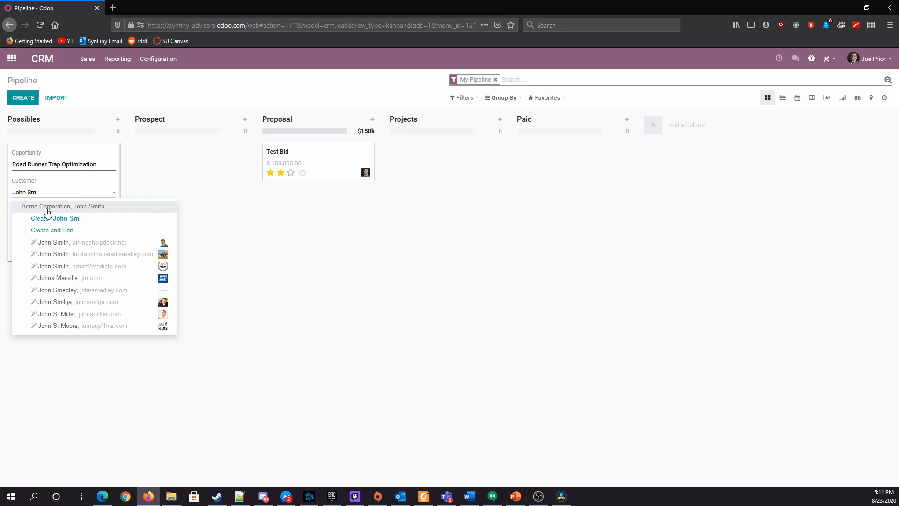
left_click(90, 211)
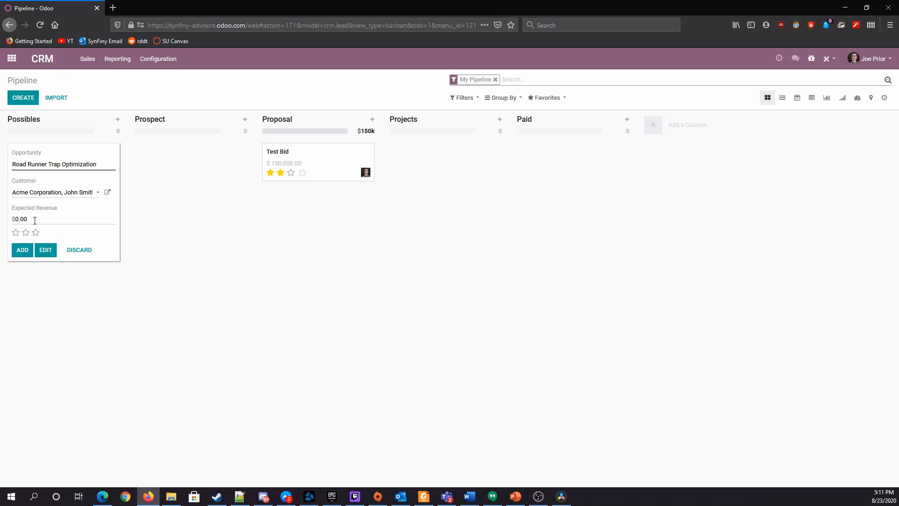
left_click(22, 250)
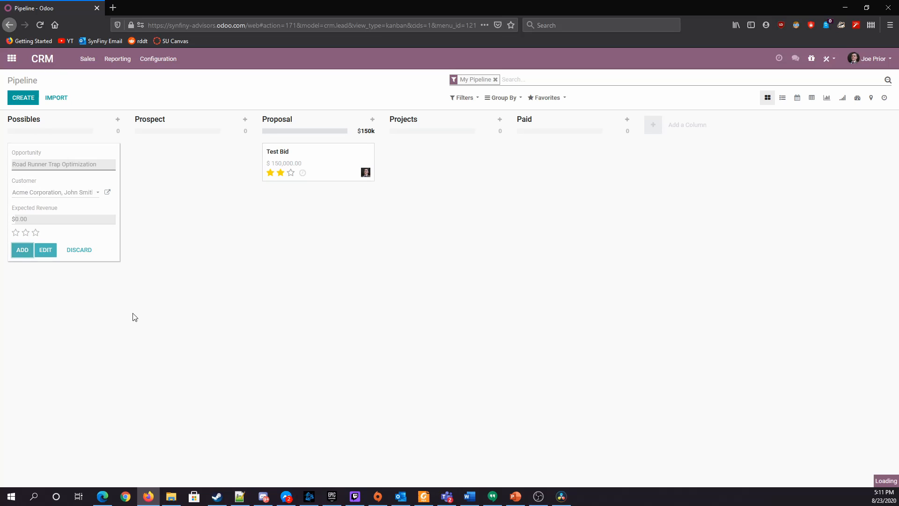
left_click(142, 405)
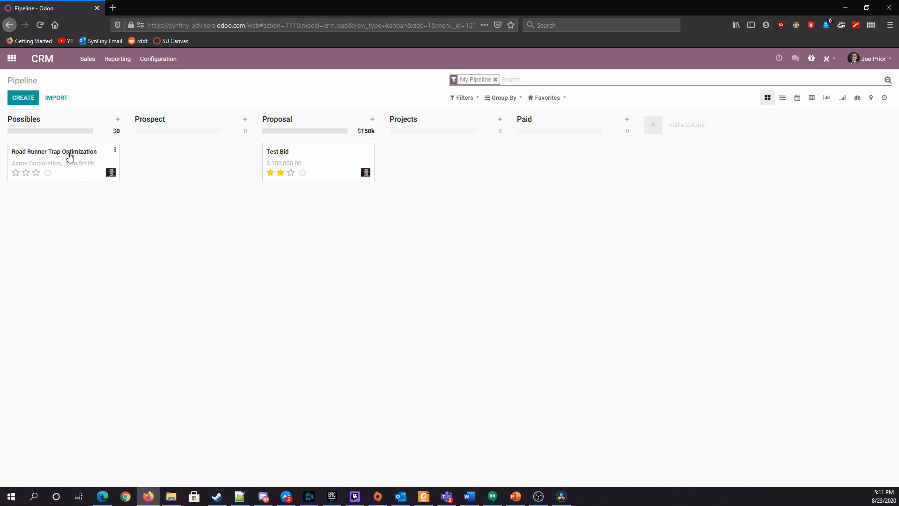
Open the Road Runner Trap Optimization opportunity for editing and set its probability to 0 and its sales team to North America
left_click(69, 156)
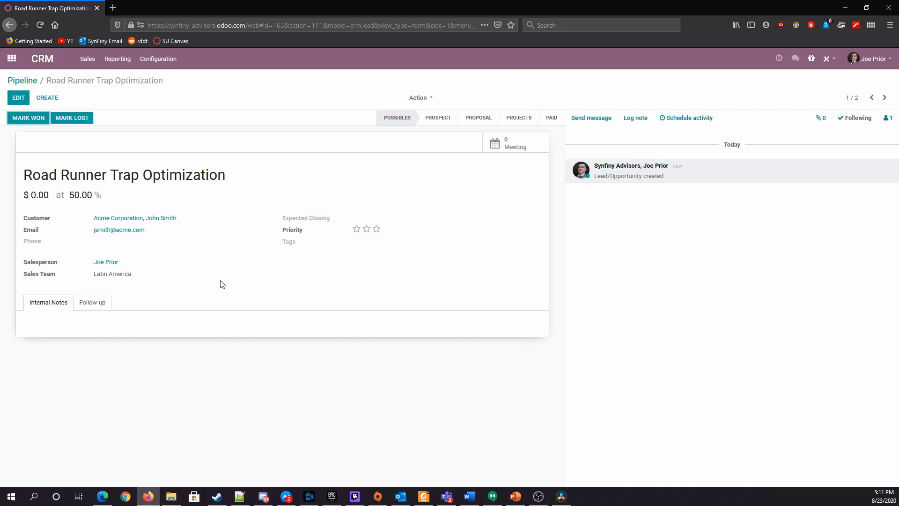
left_click(85, 196)
left_click(21, 99)
left_click(202, 216)
type("0")
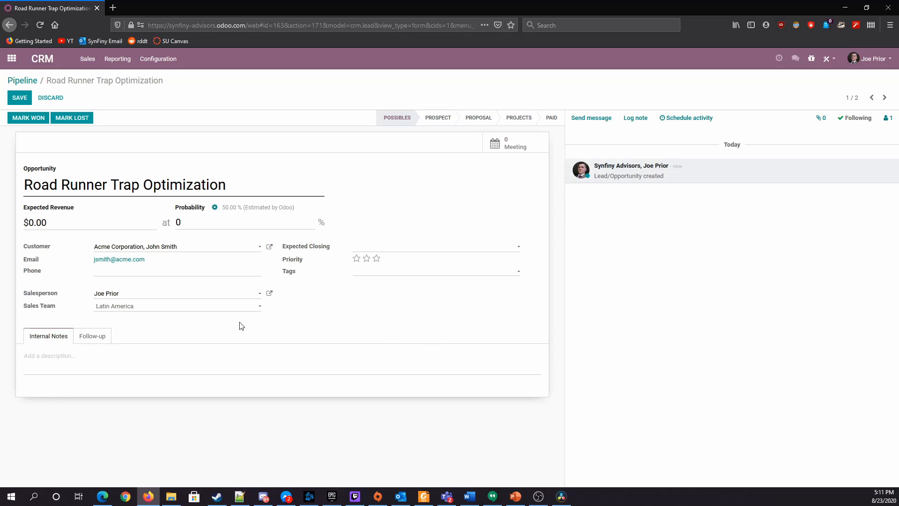
left_click(233, 309)
left_click(164, 325)
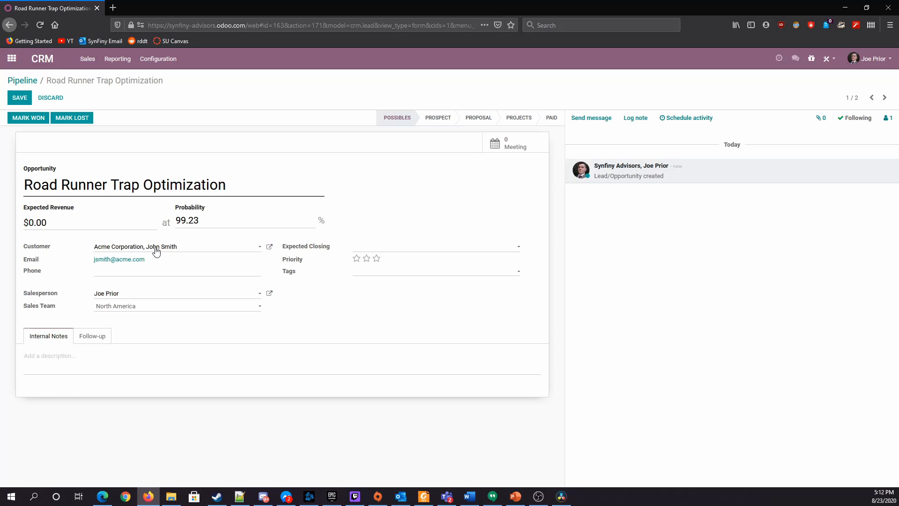
Look through the opportunity's follow-up contact and marketing fields, enter a referrer at BombCo as Referred By, and save the record
left_click(94, 337)
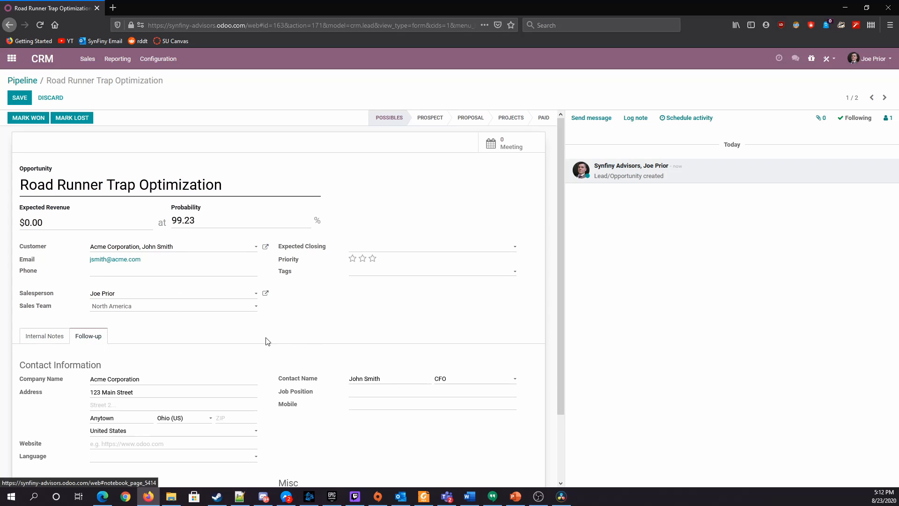
scroll(337, 387, "down", 3)
scroll(350, 385, "up", 3)
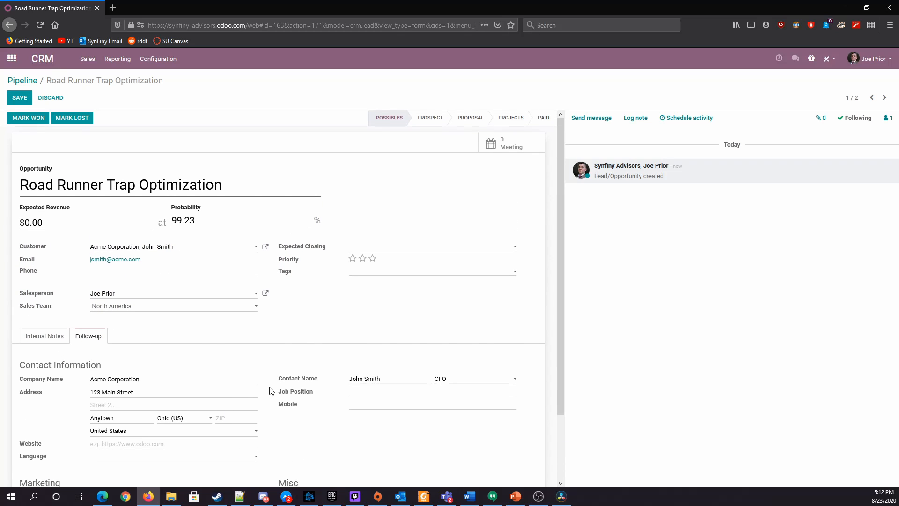
scroll(350, 385, "down", 3)
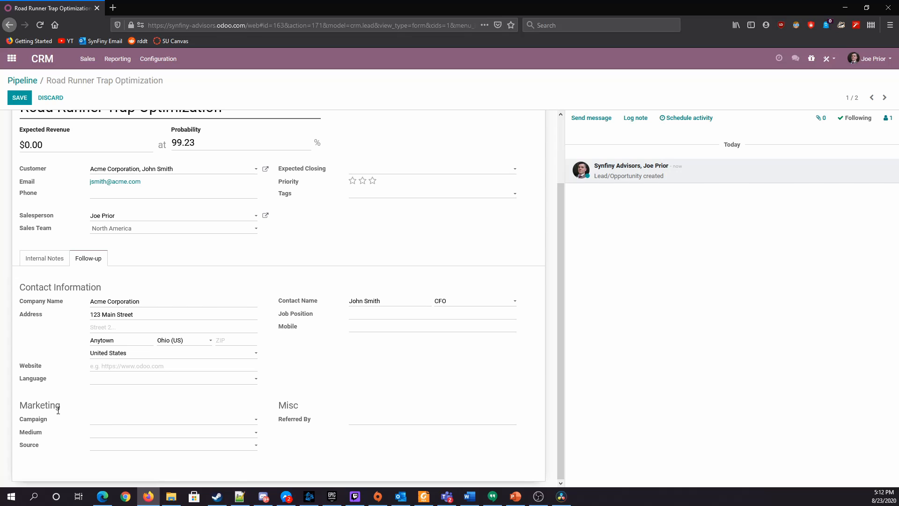
left_click(112, 432)
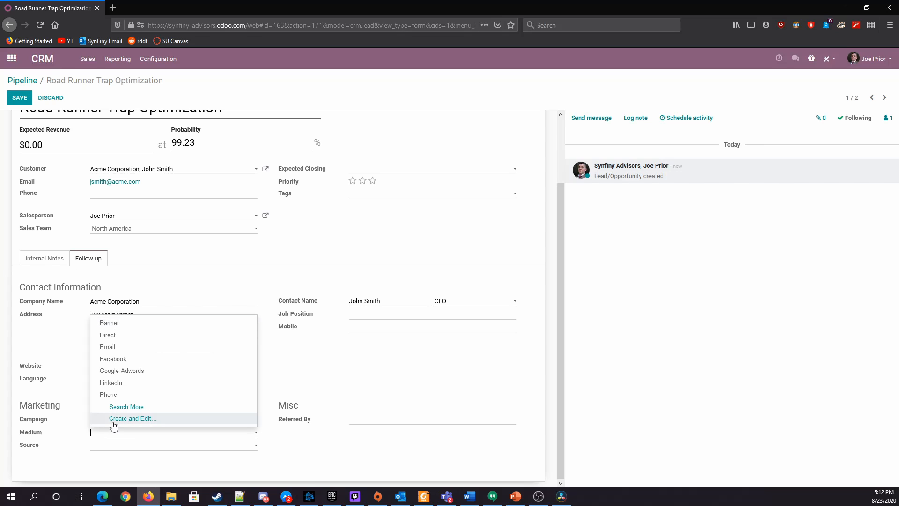
left_click(309, 411)
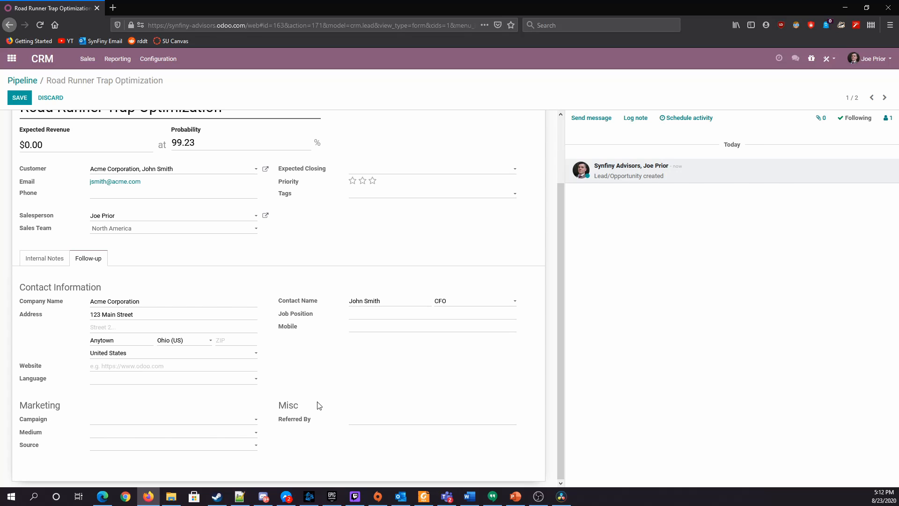
left_click(136, 423)
left_click(367, 397)
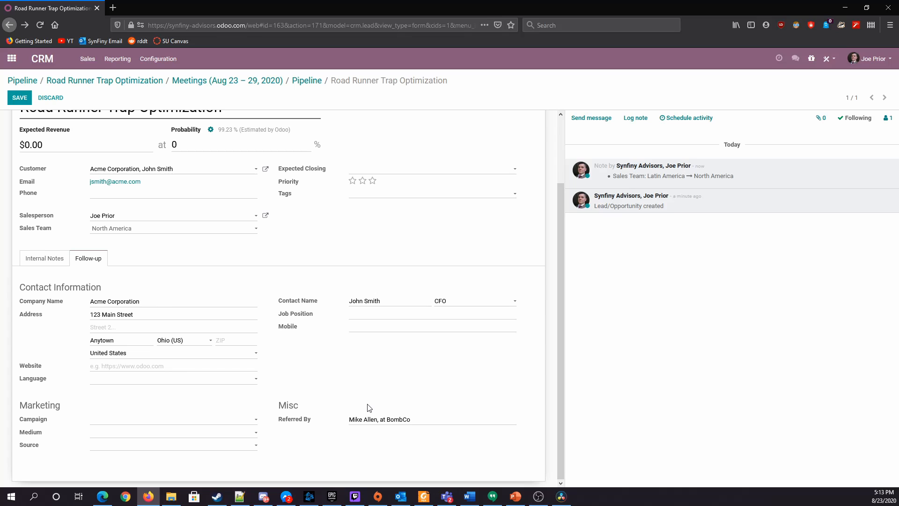
scroll(368, 408, "up", 3)
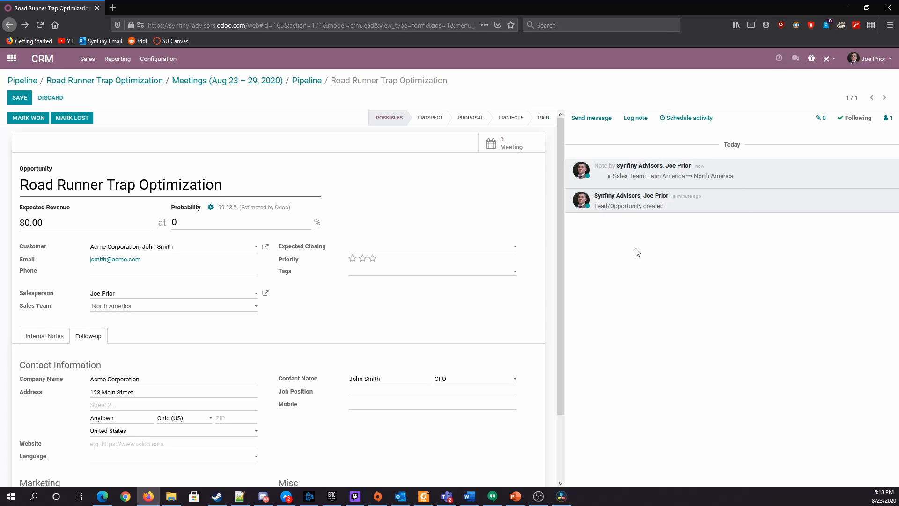
left_click(20, 97)
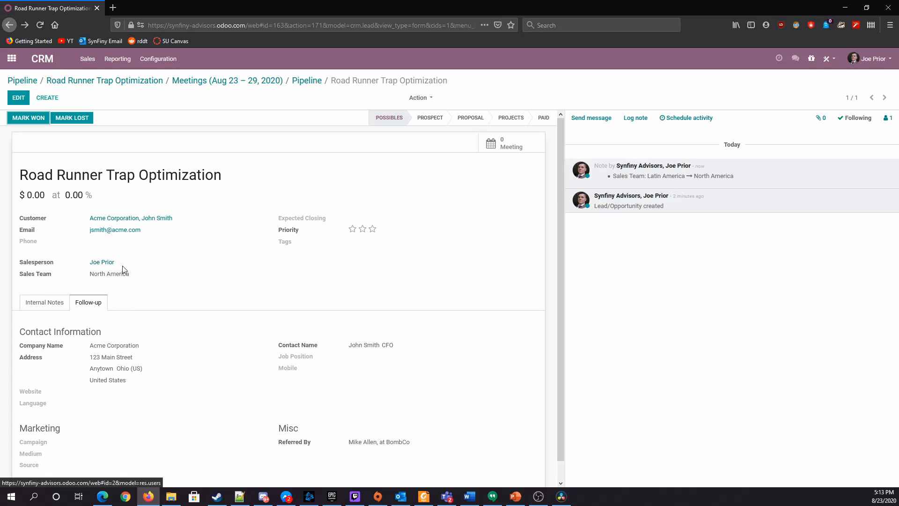
Reopen the opportunity for editing and check which salespeople can be assigned to it
left_click(19, 98)
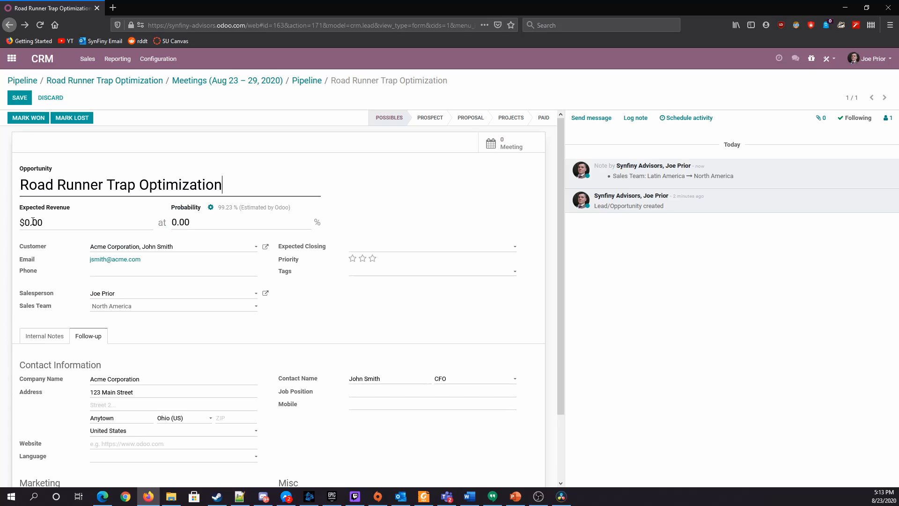
left_click(171, 299)
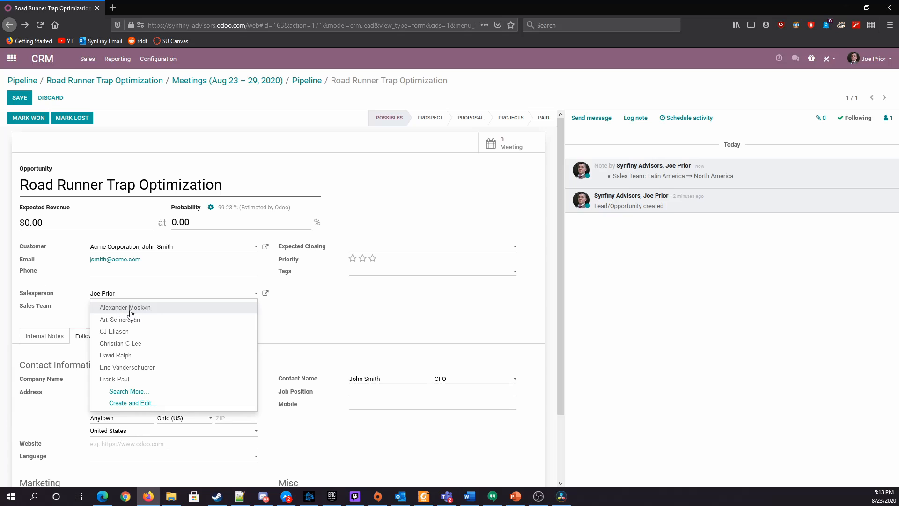
left_click(393, 310)
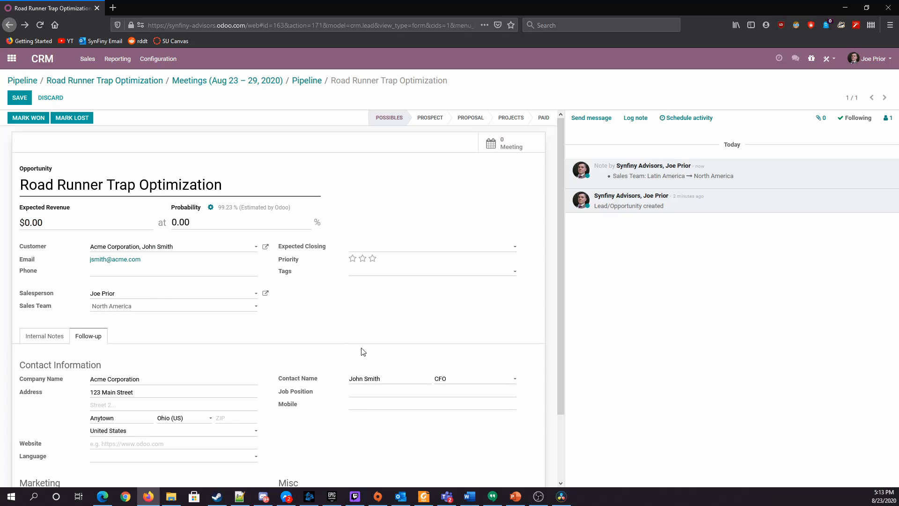
left_click(131, 293)
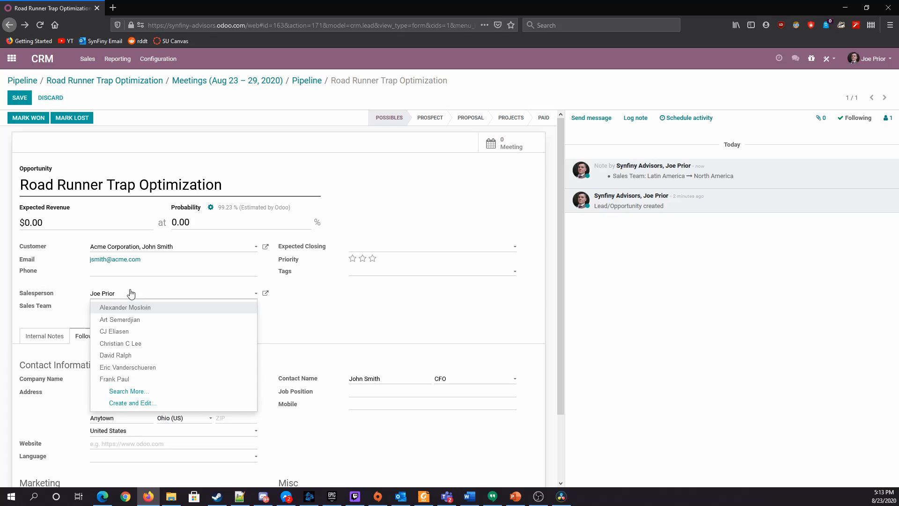
left_click(335, 313)
Tag the opportunity as Source-to-Pay and save it
left_click(407, 272)
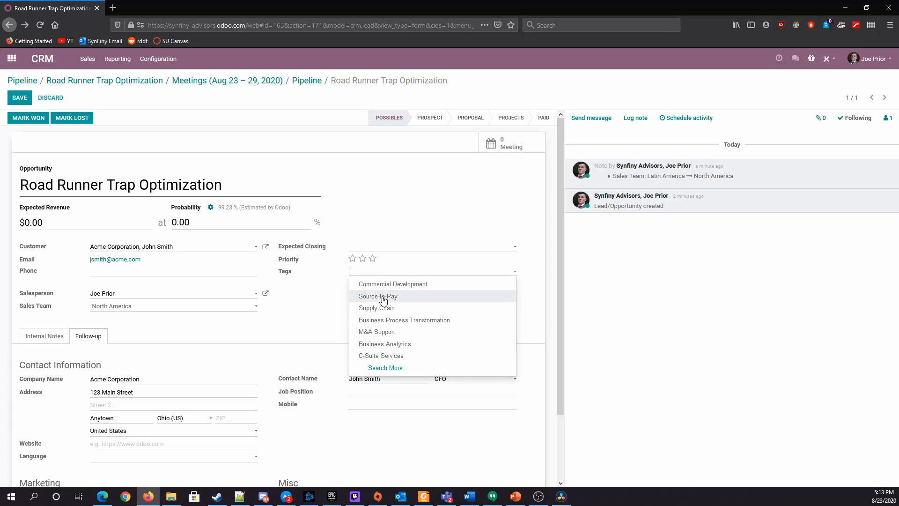
left_click(313, 296)
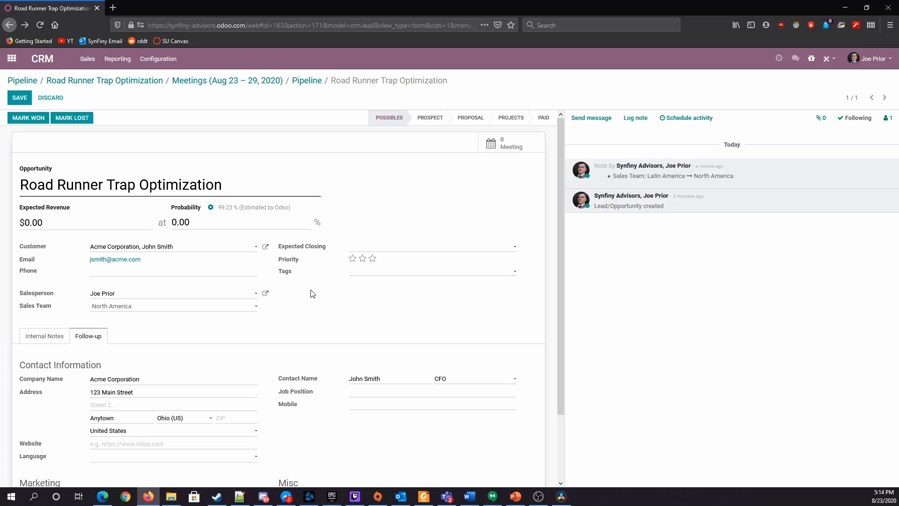
left_click(388, 276)
left_click(392, 296)
left_click(23, 100)
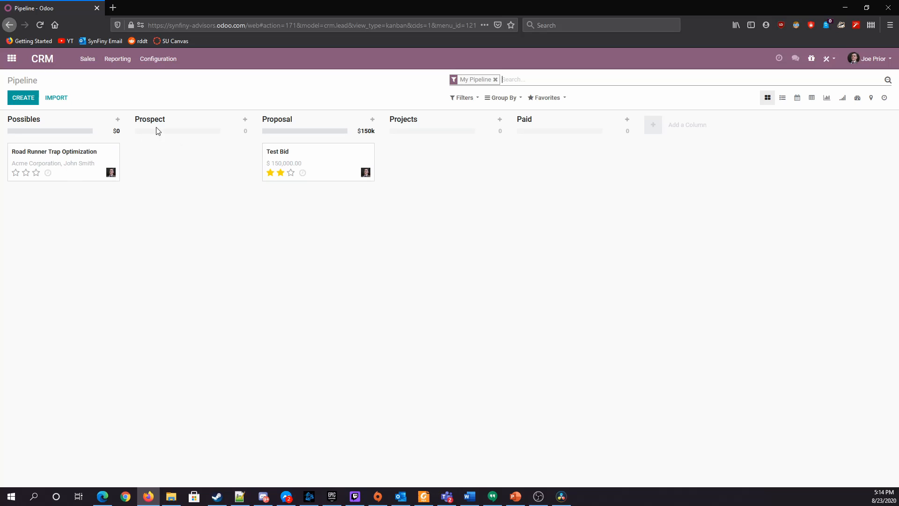
Move the Road Runner Trap Optimization opportunity to the Prospect stage, set its probability to 25% and save it
left_click_drag(53, 155, 176, 161)
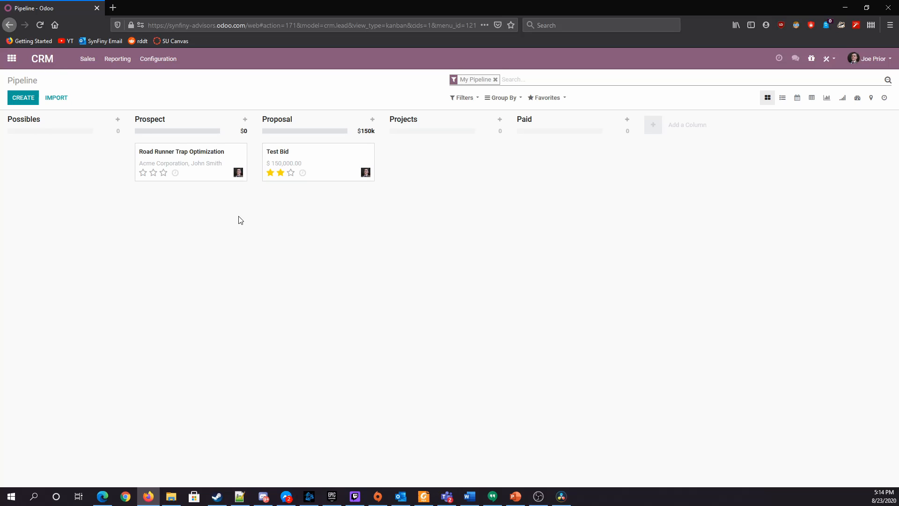
left_click(192, 159)
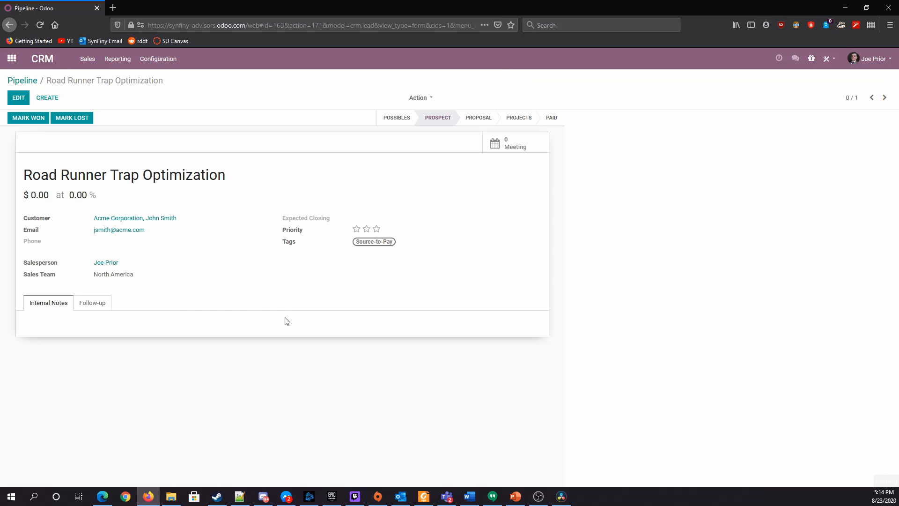
left_click(10, 95)
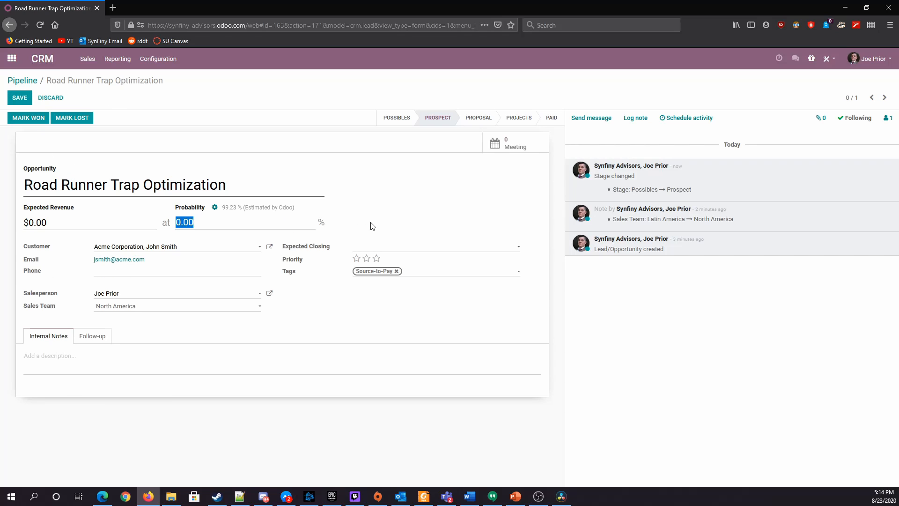
type("25")
left_click(19, 97)
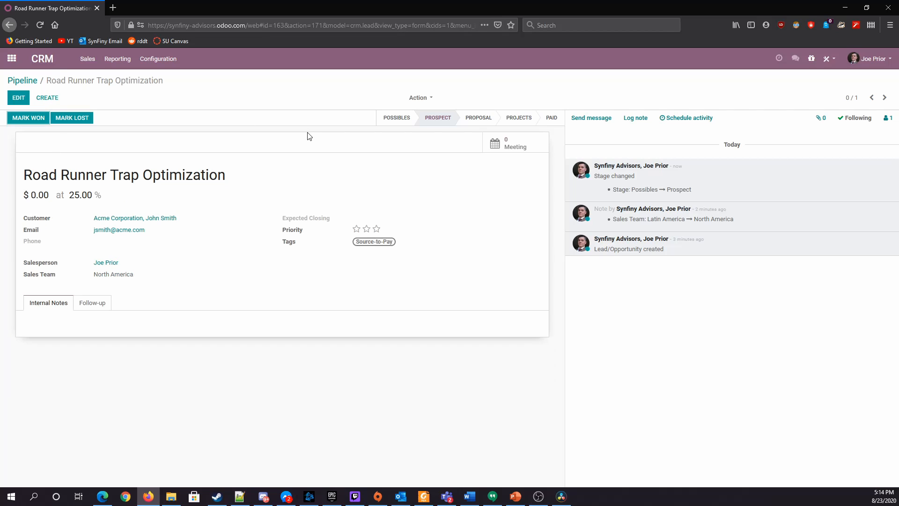
Move the Road Runner Trap Optimization opportunity back to Possibles on the pipeline board, reopen it and return it to Prospect
left_click(22, 81)
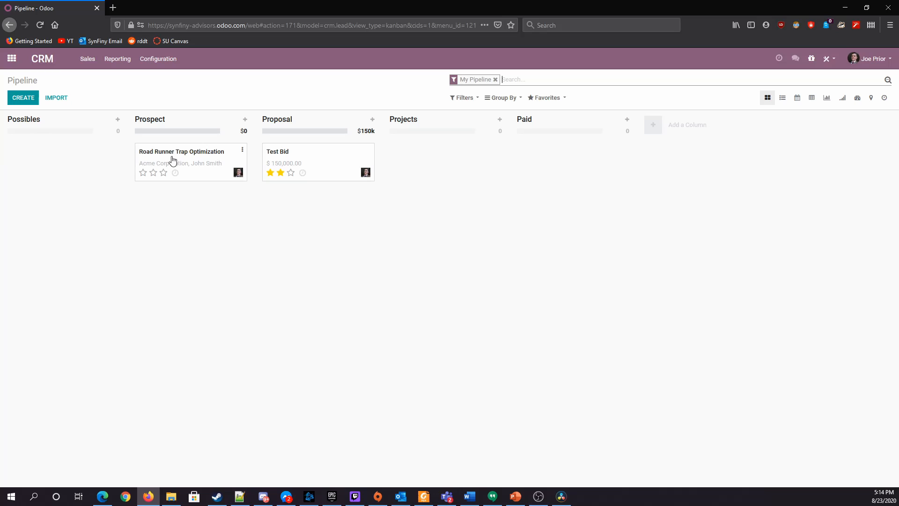
left_click_drag(186, 161, 71, 181)
left_click(80, 162)
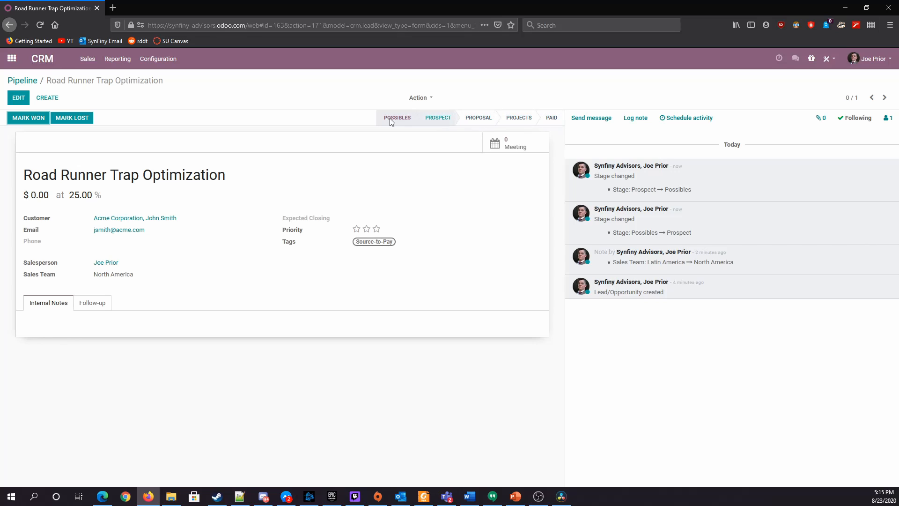
left_click(436, 117)
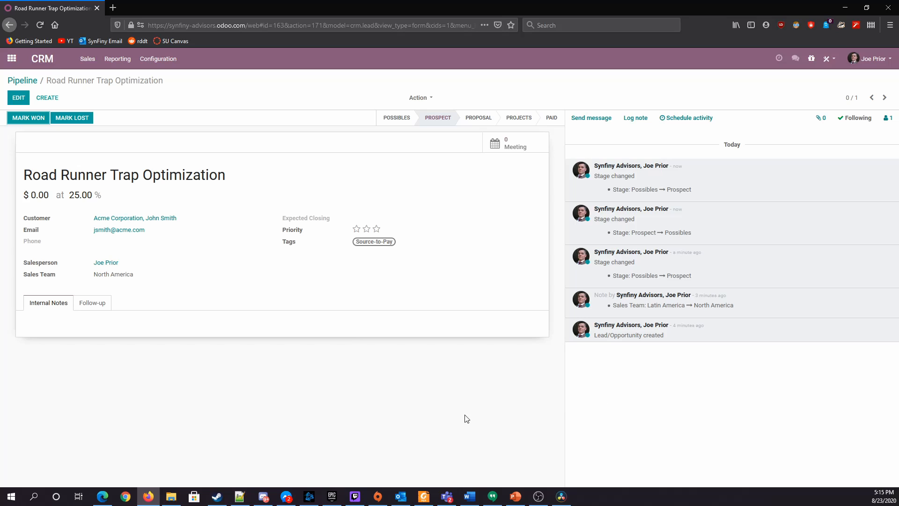
Shrink the browser window to examine how the opportunity form and its activity log rearrange, and restore it to full size
left_click(868, 8)
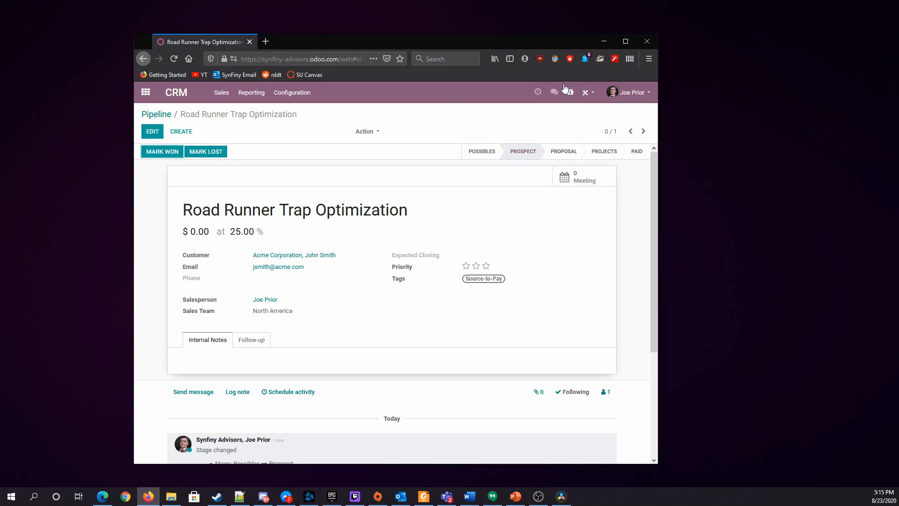
left_click(624, 42)
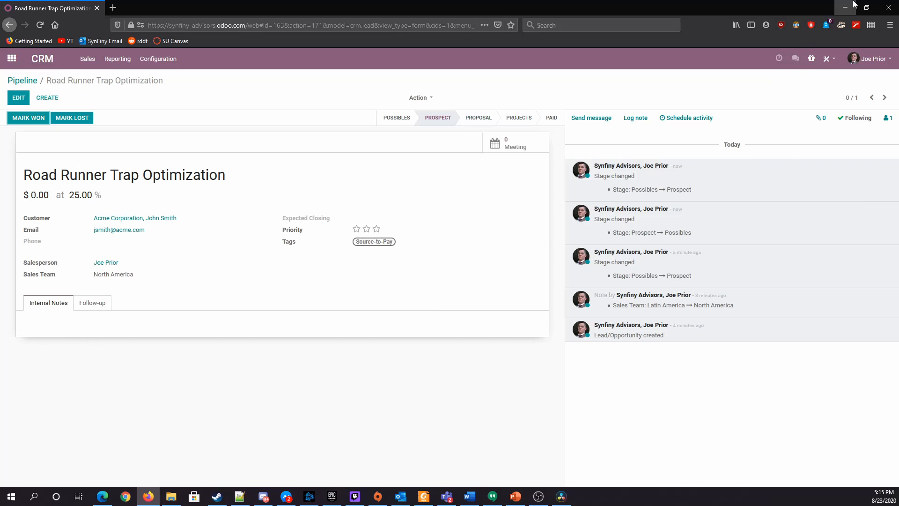
left_click(866, 8)
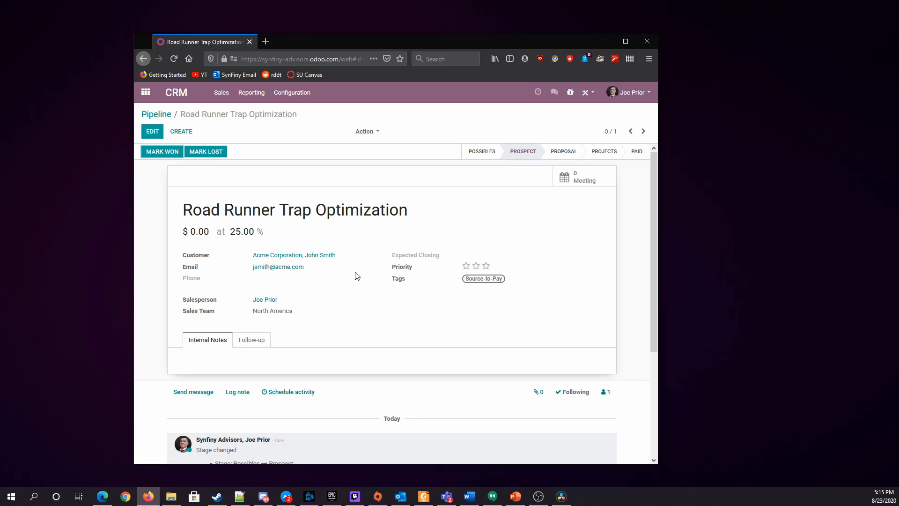
scroll(356, 275, "down", 5)
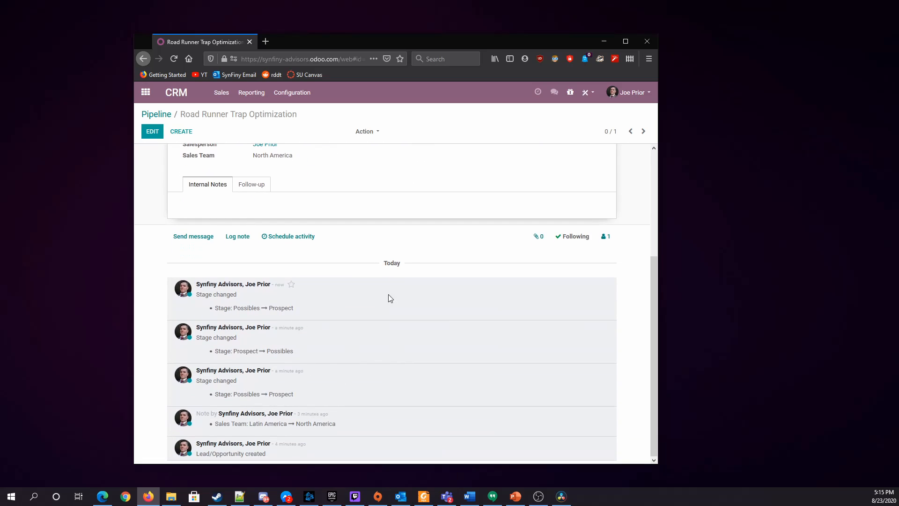
scroll(351, 412, "up", 5)
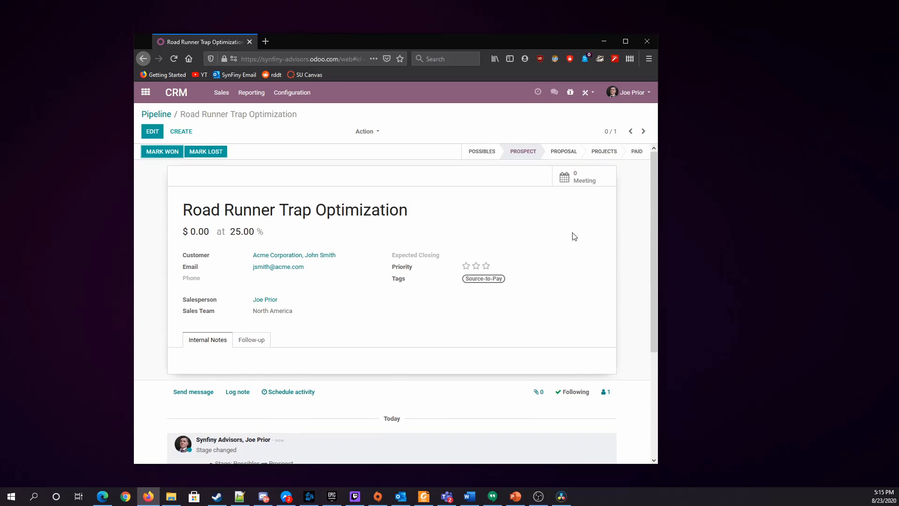
left_click_drag(659, 182, 346, 184)
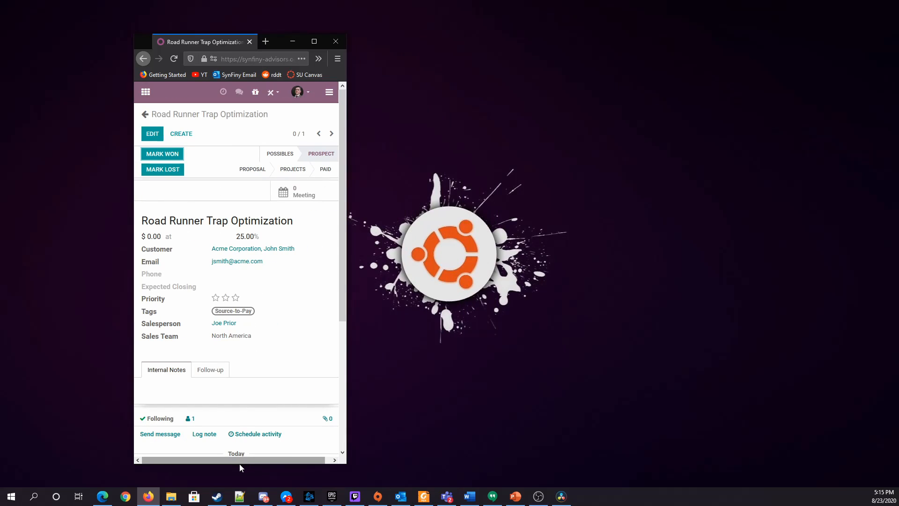
left_click_drag(239, 467, 225, 400)
scroll(265, 224, "down", 5)
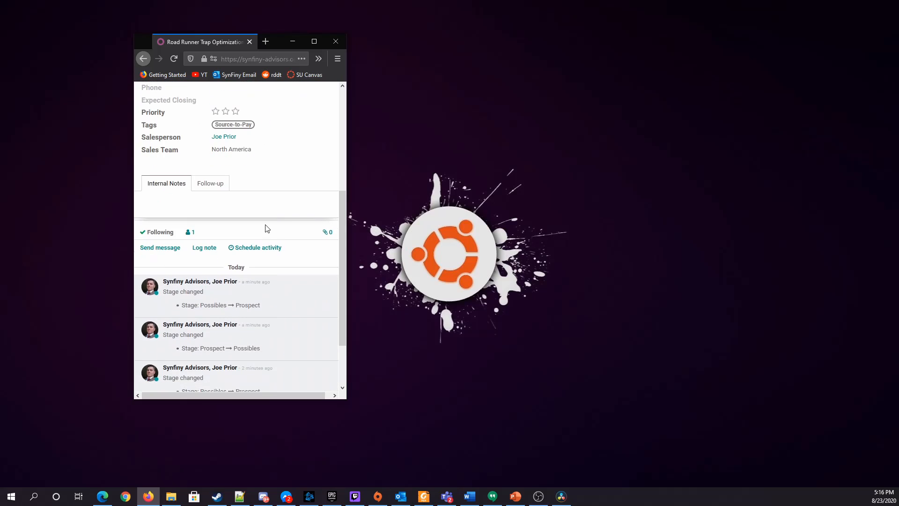
scroll(267, 232, "up", 8)
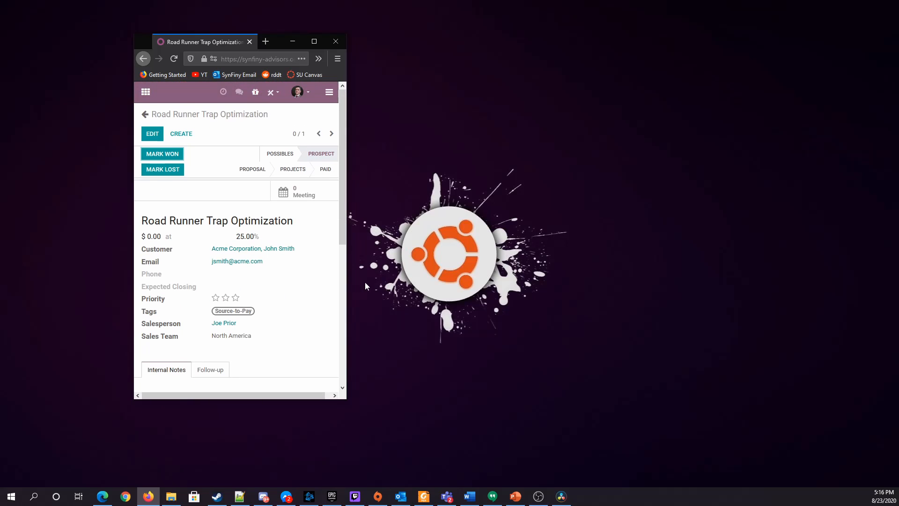
left_click(314, 42)
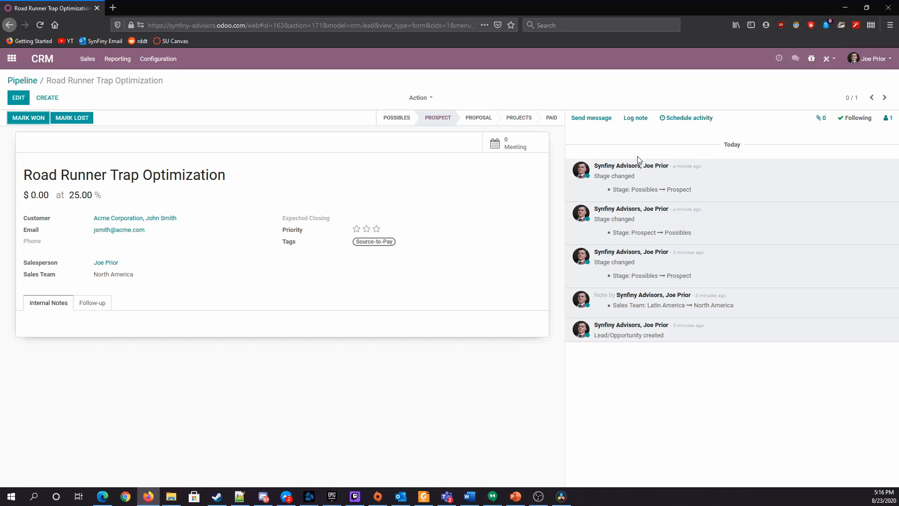
Log the internal note "Entered a Log Note as an Example" on the opportunity
left_click(637, 120)
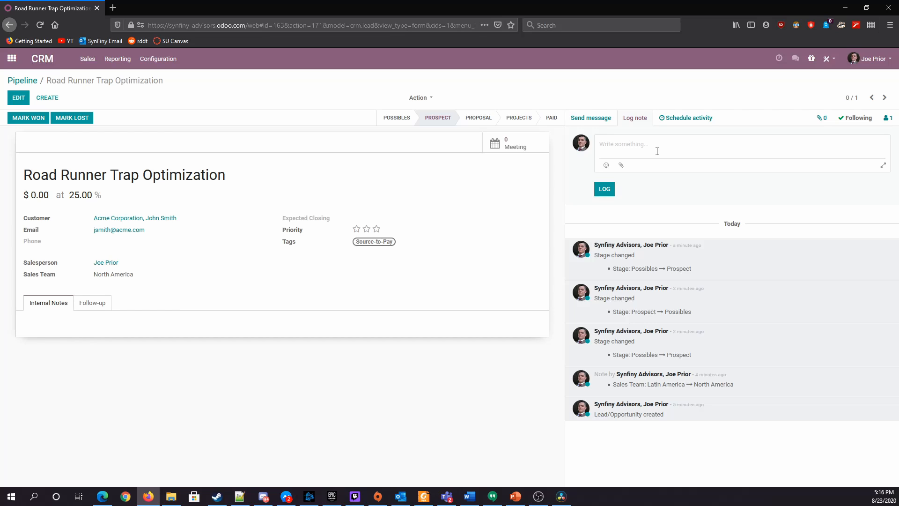
type("Entered a Log Note as an Example")
left_click(605, 188)
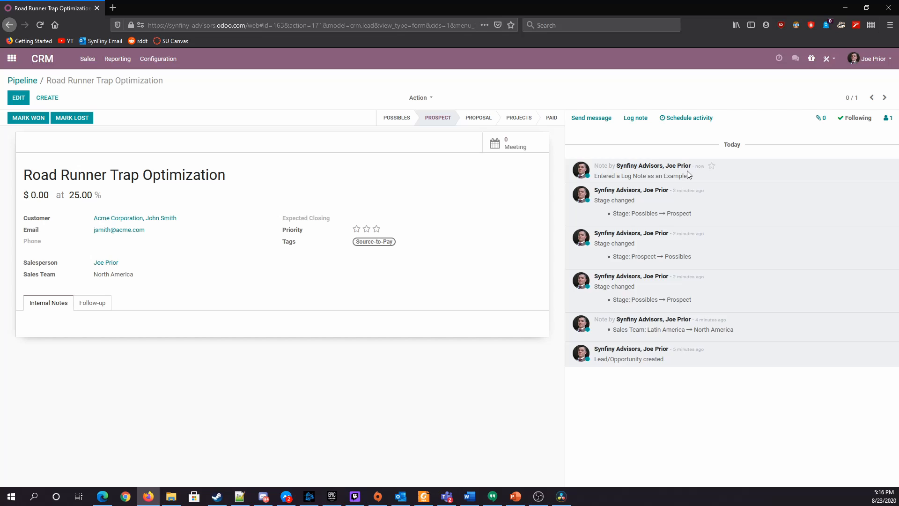
Move the opportunity to the Proposal stage, set its probability to 50% and save it
left_click(476, 121)
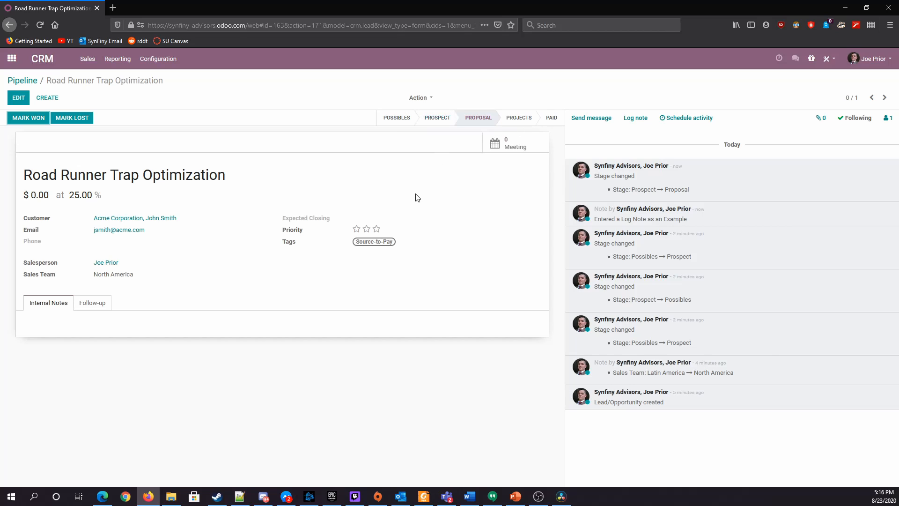
left_click(11, 97)
left_click(187, 221)
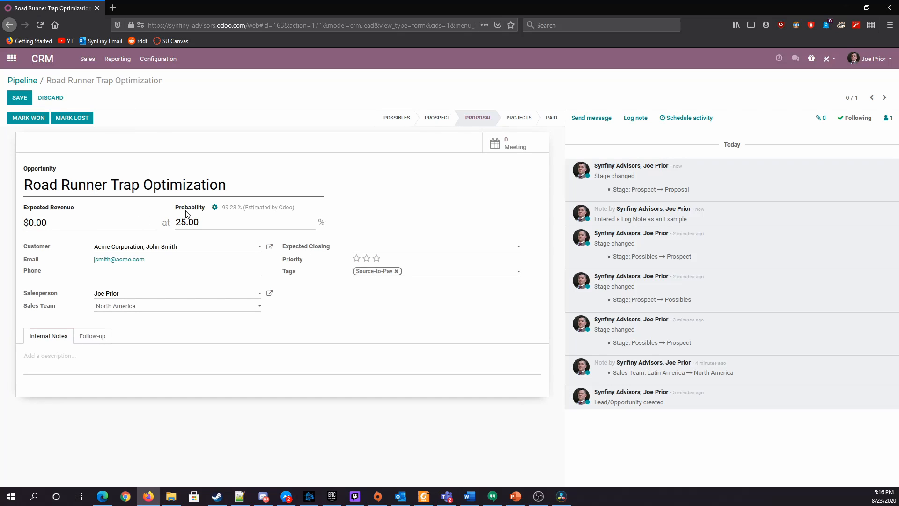
key("shift+Left")
key("shift+Left")
type("50")
key("alt+s")
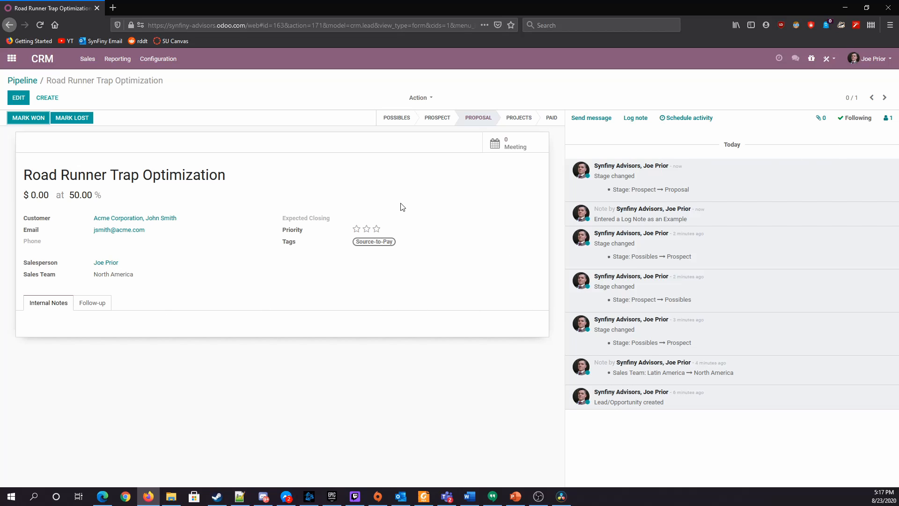
Try out different star ratings for the opportunity's priority and clear them again
left_click(376, 229)
left_click(356, 228)
left_click(376, 228)
left_click(356, 228)
left_click(356, 228)
Log the note "Please find the Proposal attached" on the opportunity with the ODOO Word document from the Desktop attached
left_click(634, 117)
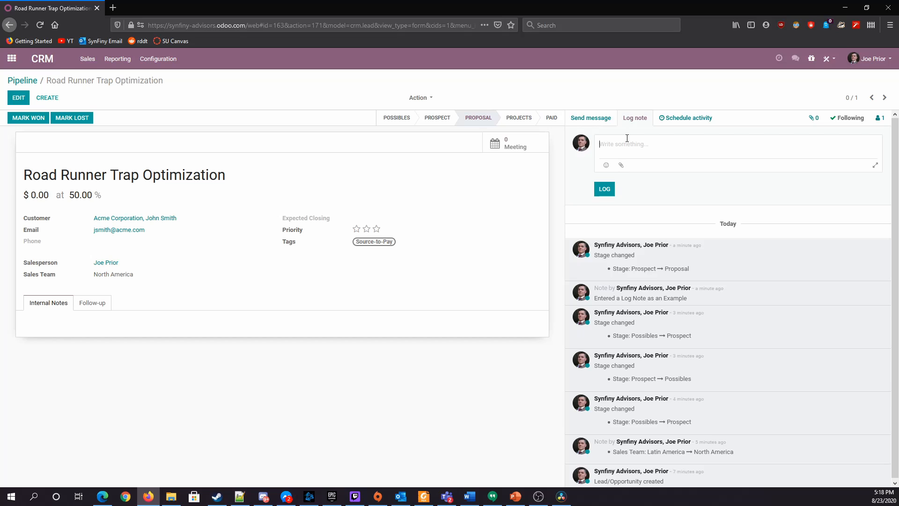
type("Please find the Proposal attached")
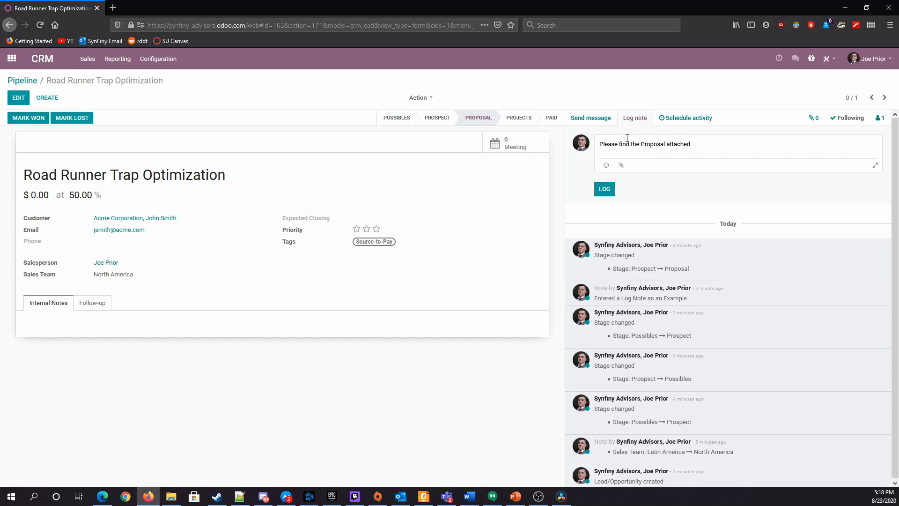
left_click(621, 165)
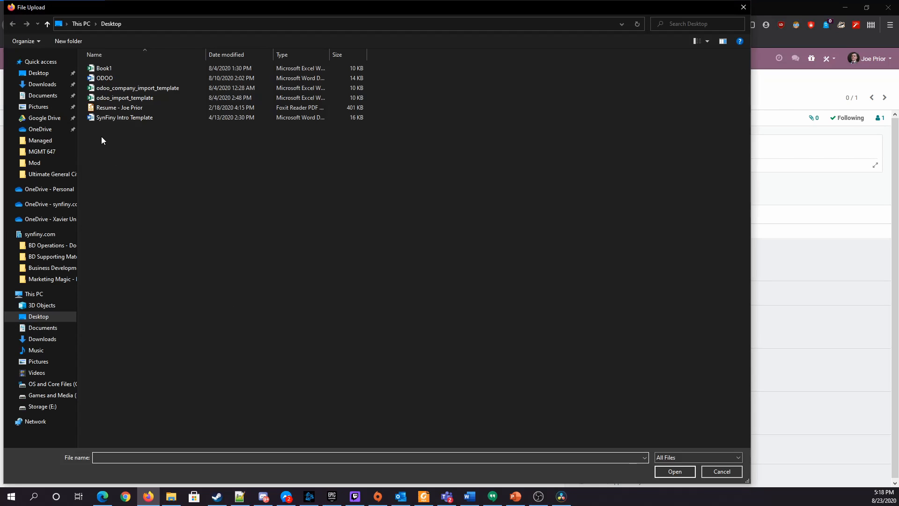
left_click(125, 78)
left_click(674, 472)
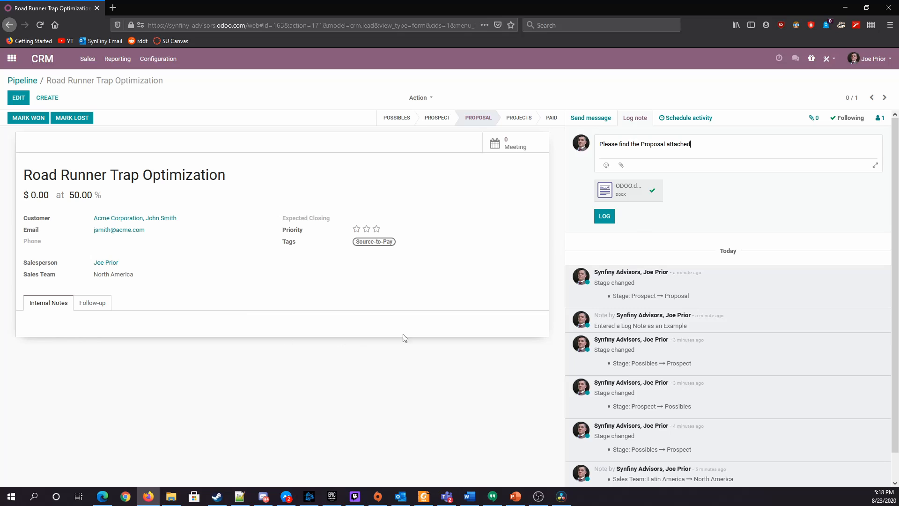
mouse_move(607, 191)
left_click(604, 216)
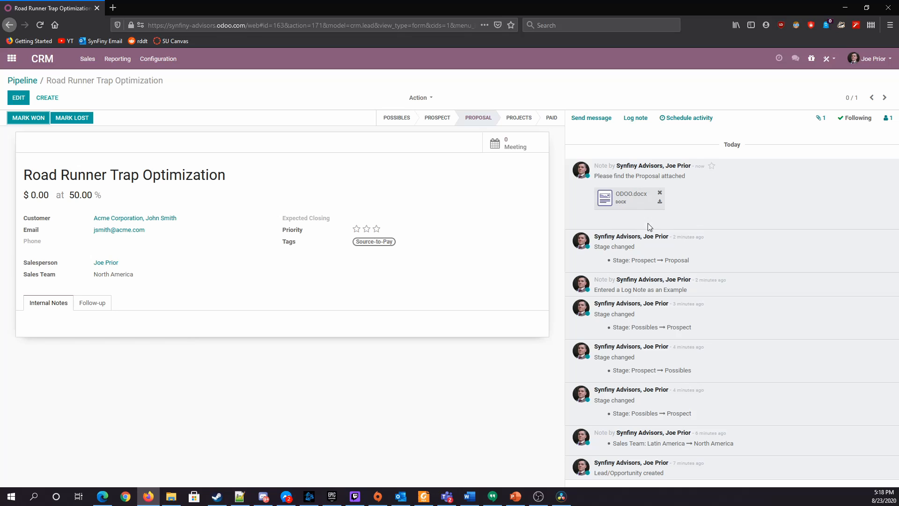
Check the opportunity's activity scheduling form, and examine the whole company's pipeline by stage without the My Pipeline filter
left_click(675, 119)
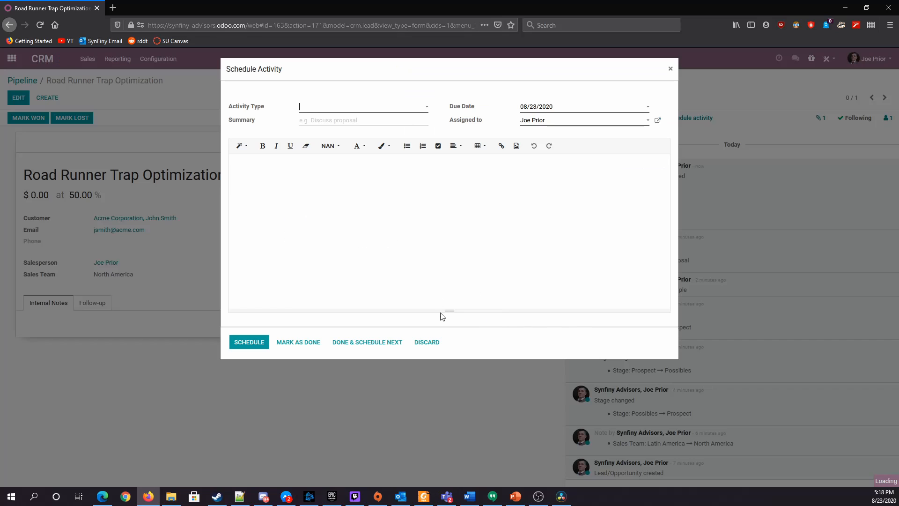
left_click(670, 69)
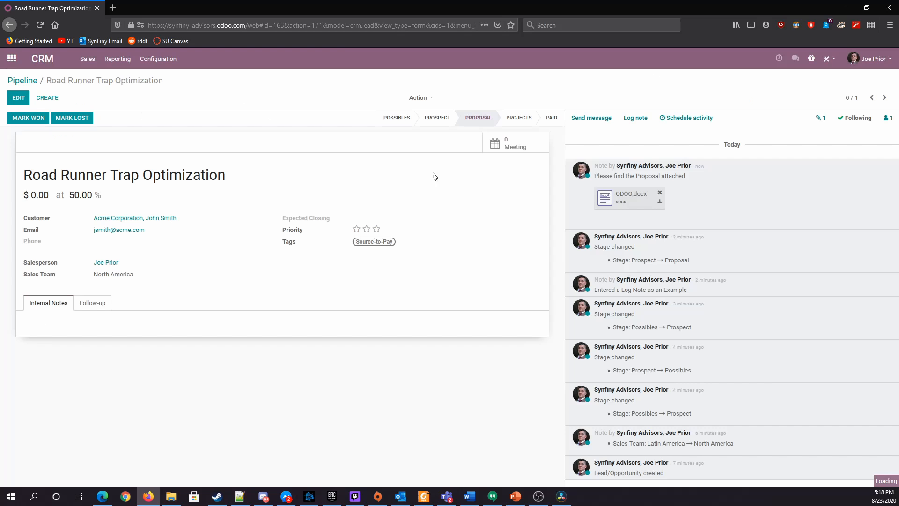
left_click(22, 80)
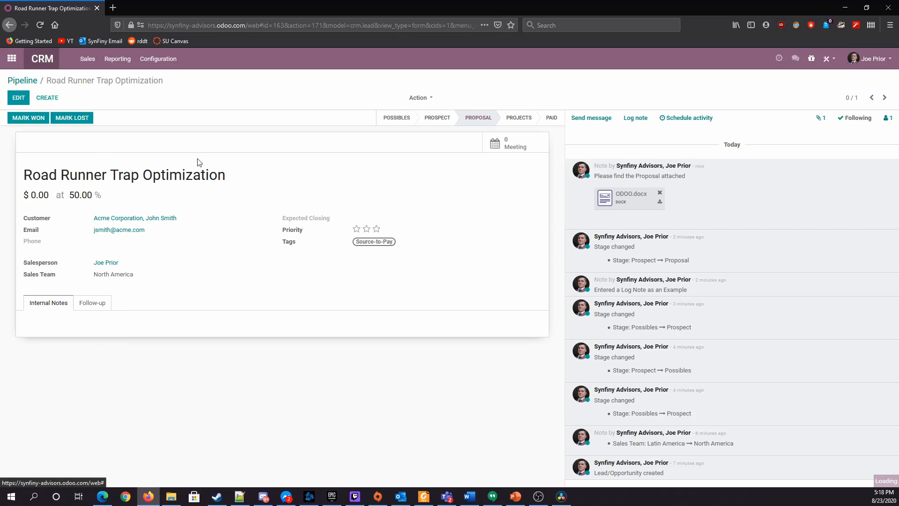
left_click(281, 172)
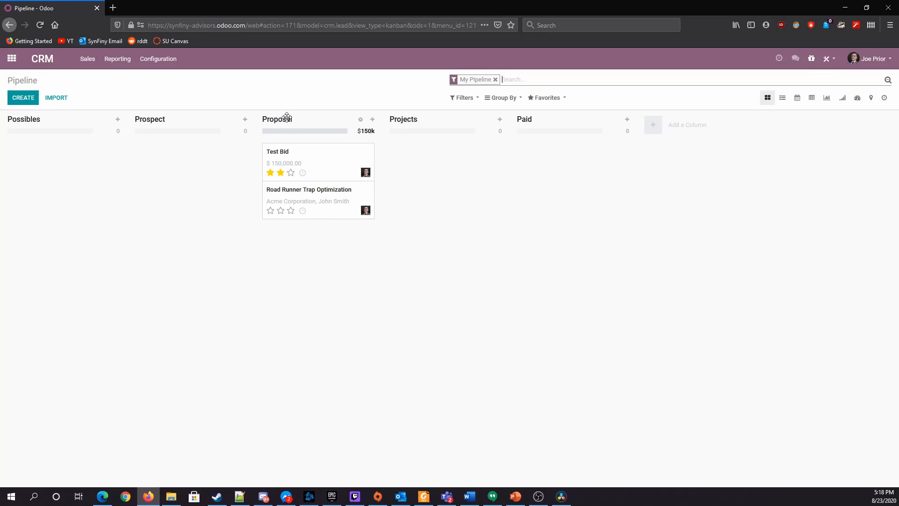
left_click(495, 79)
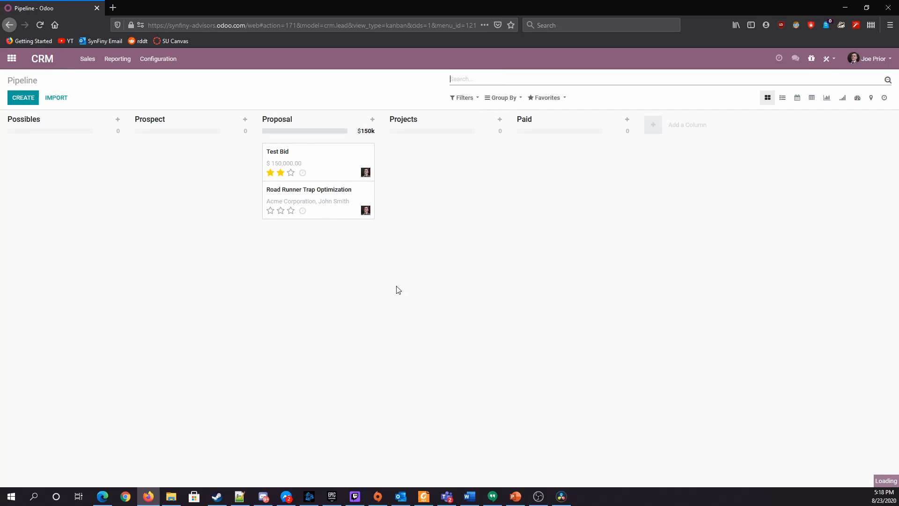
mouse_move(50, 135)
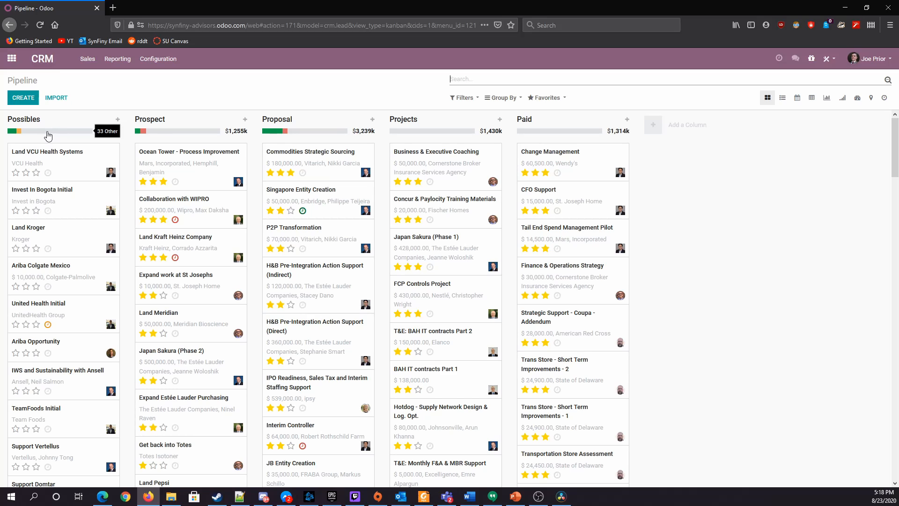
mouse_move(12, 135)
mouse_move(143, 134)
Reload CRM with its default pipeline view, reopen the Road Runner Trap Optimization opportunity and set its priority to two stars
left_click(12, 58)
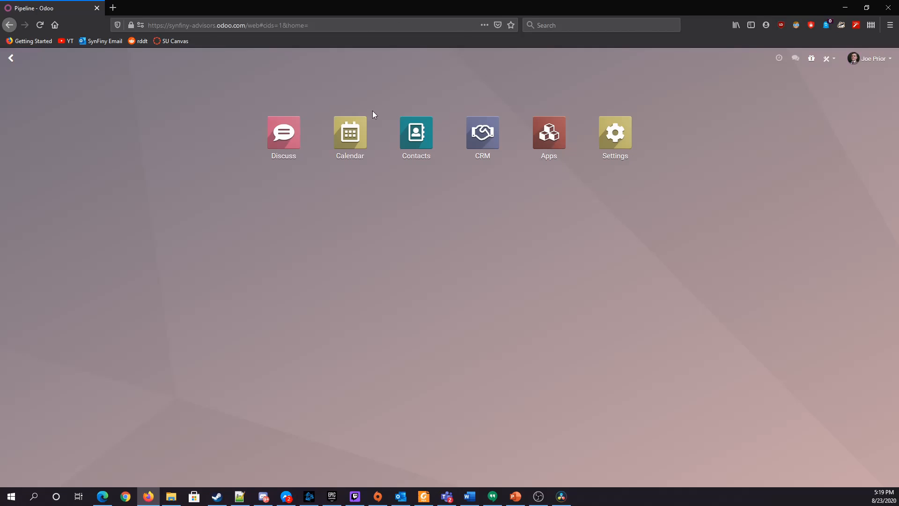
left_click(494, 138)
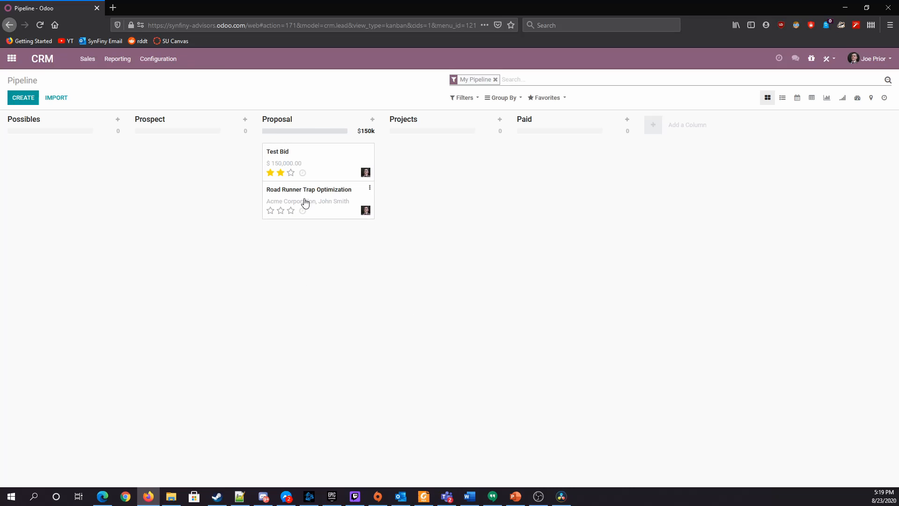
left_click(305, 202)
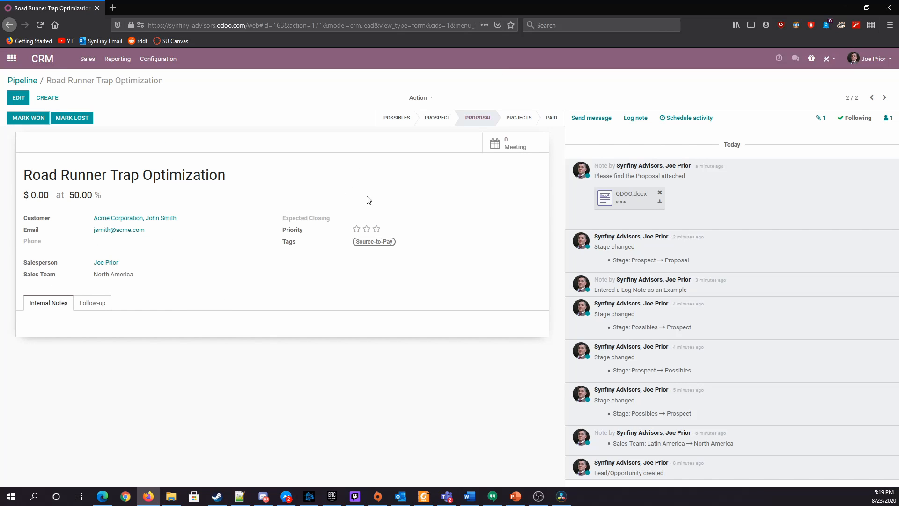
left_click(356, 228)
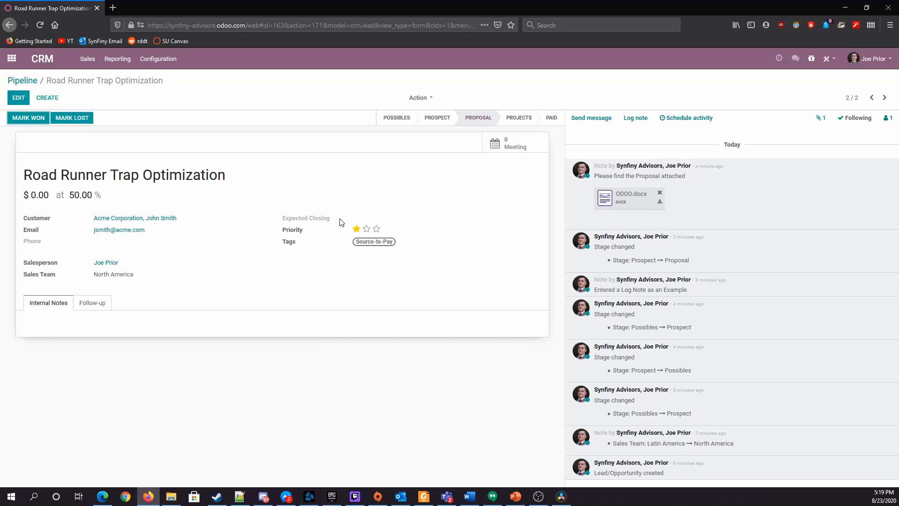
left_click(366, 228)
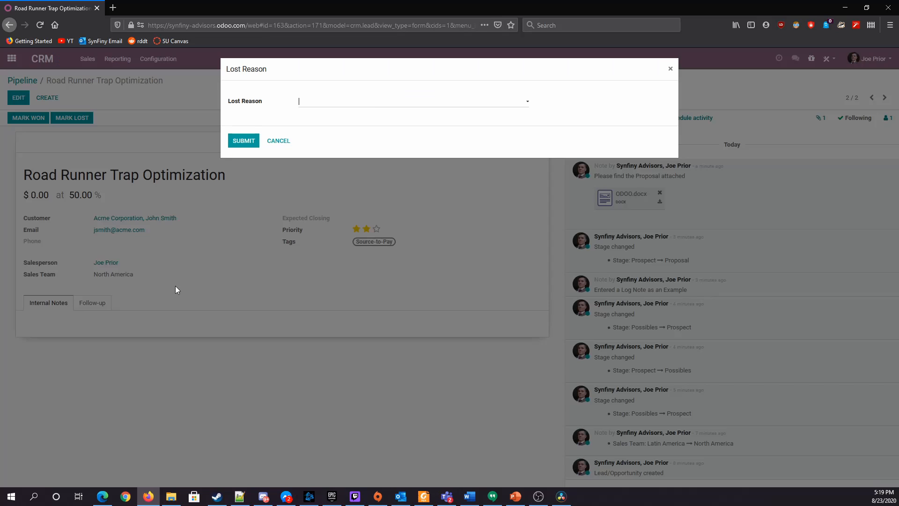
Mark the opportunity as lost with the reason Too expensive
left_click(378, 105)
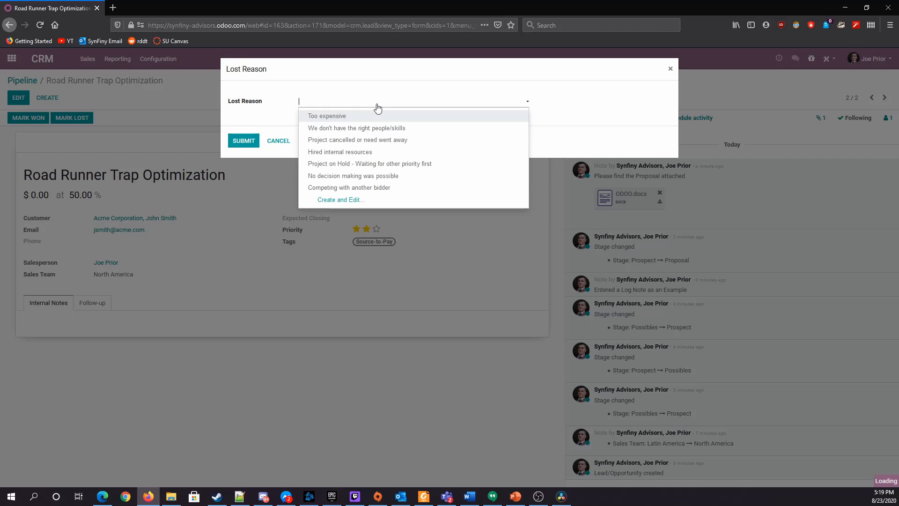
left_click(356, 115)
left_click(256, 141)
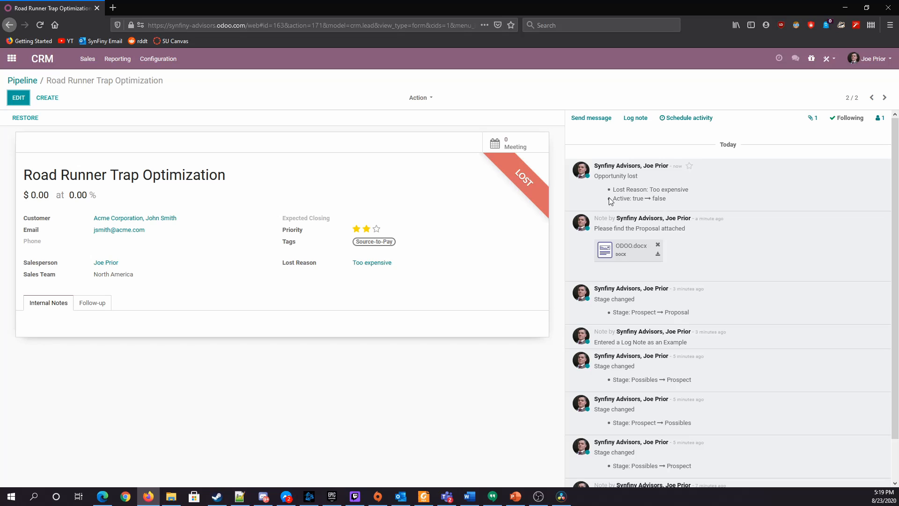
Filter the pipeline for lost opportunities, then restore the Road Runner Trap Optimization opportunity for editing
left_click_drag(610, 198, 674, 200)
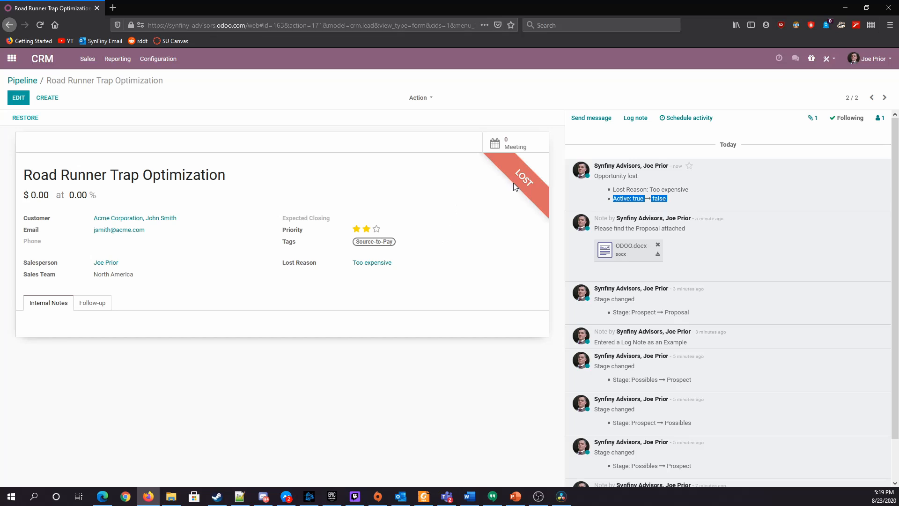
left_click(27, 81)
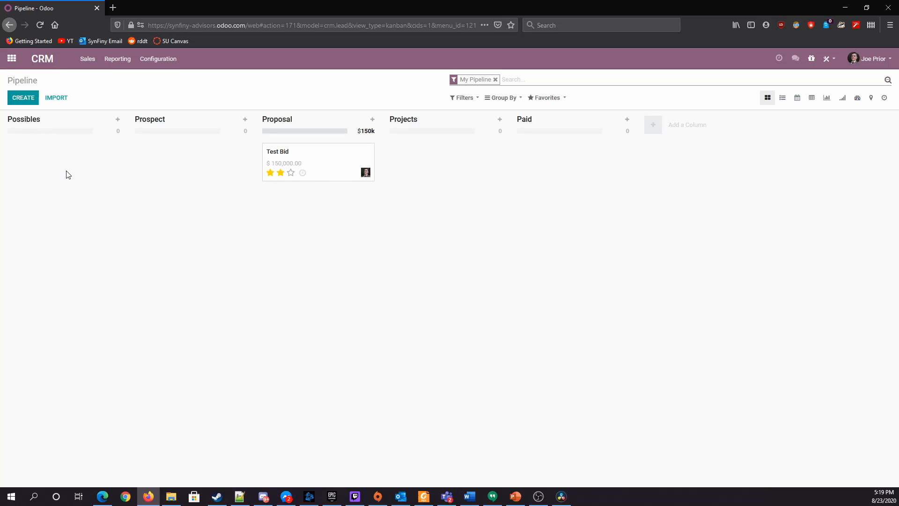
left_click(469, 103)
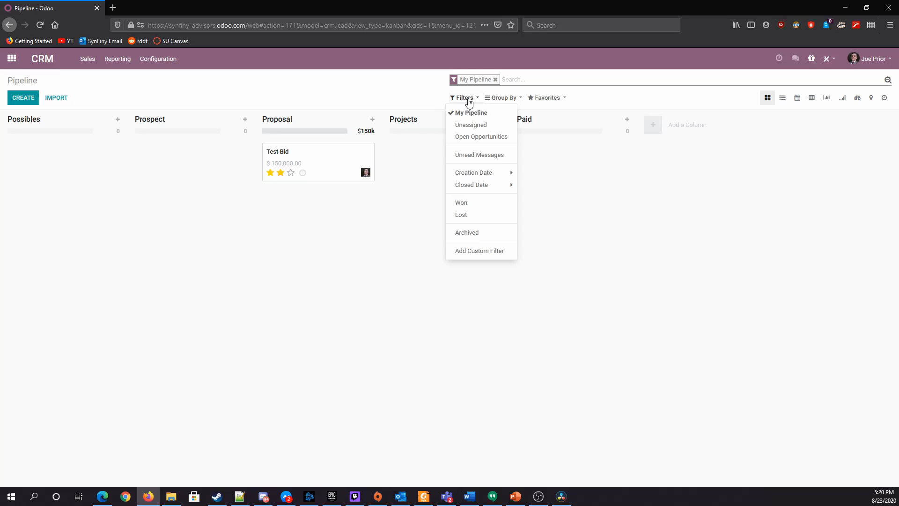
left_click(462, 221)
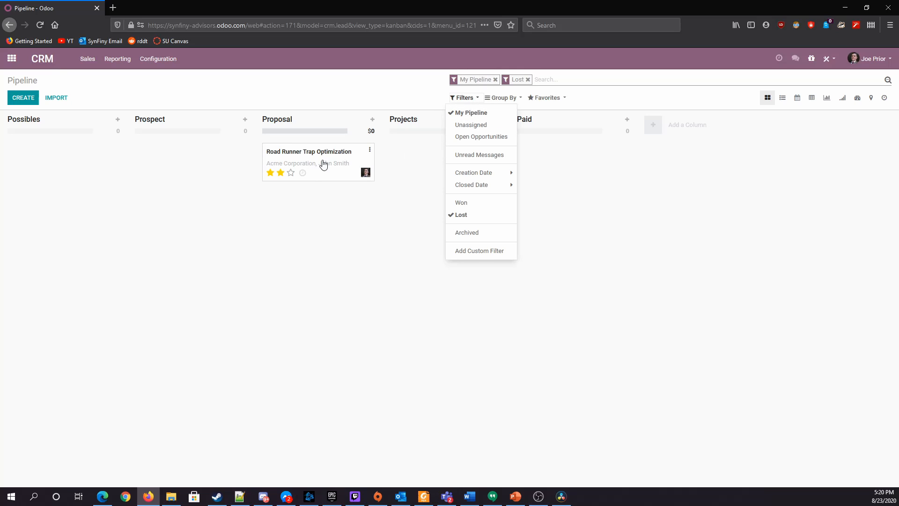
left_click(358, 153)
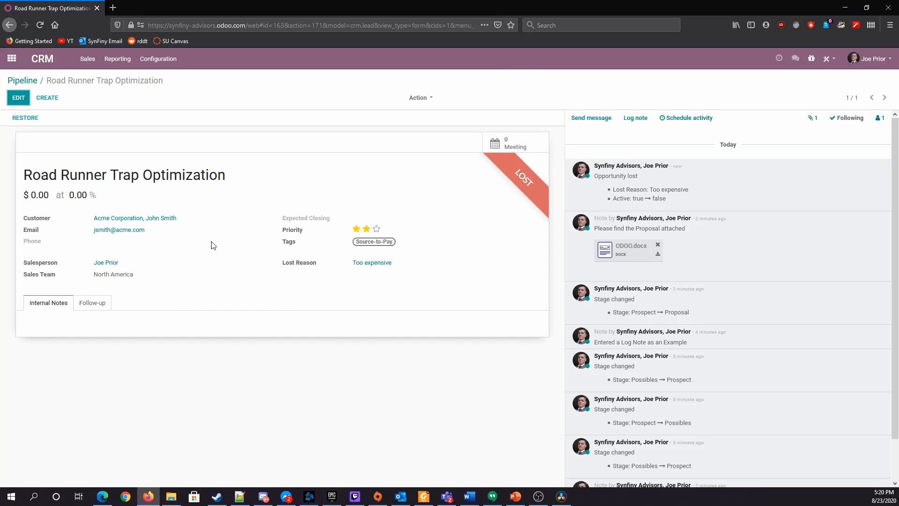
left_click(19, 99)
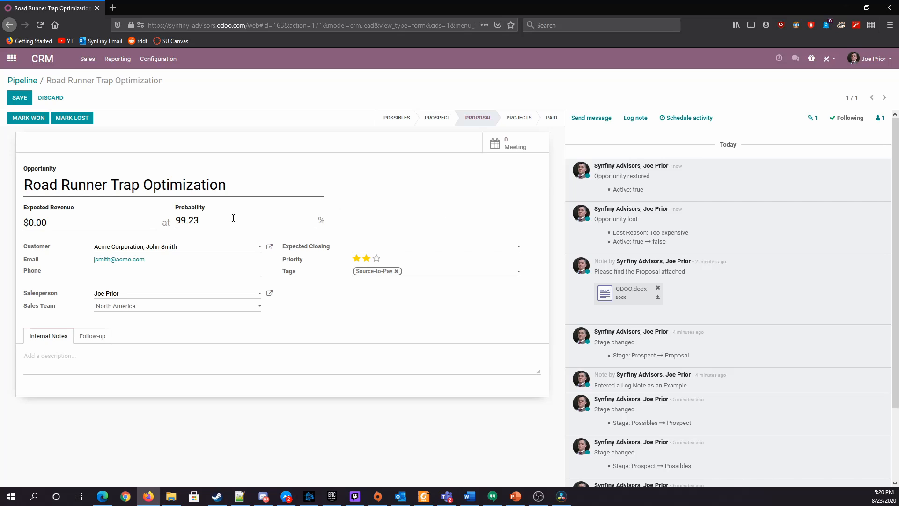
Set the opportunity's priority to three stars and try the Projects and Paid stages, returning it to Proposal
left_click(518, 117)
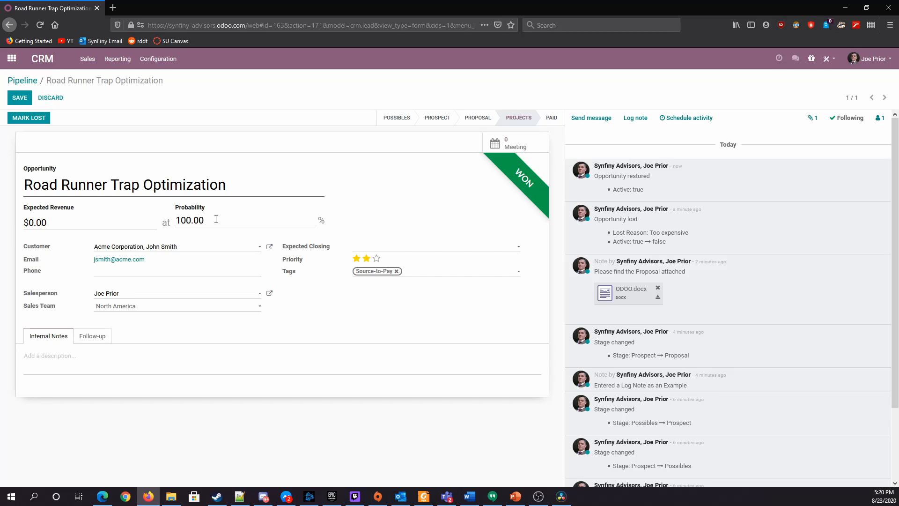
left_click(356, 257)
left_click(366, 258)
left_click(376, 258)
left_click(550, 121)
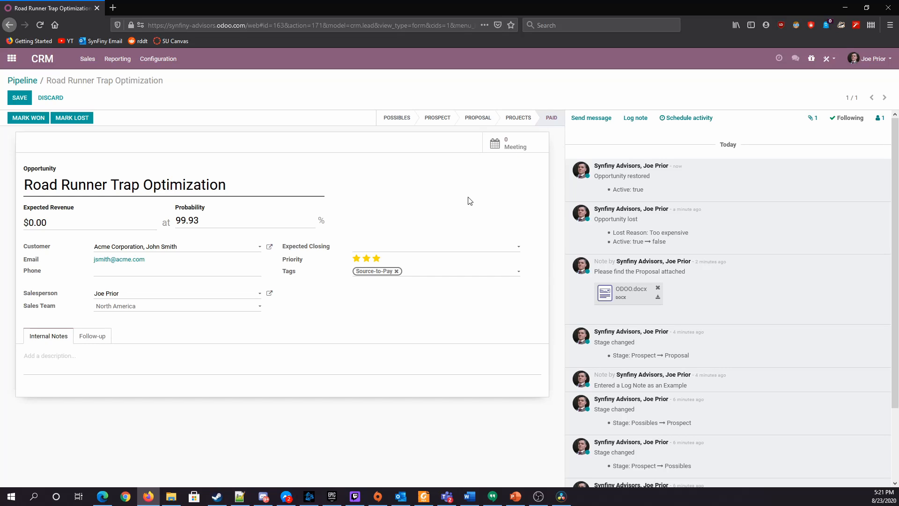
left_click(468, 123)
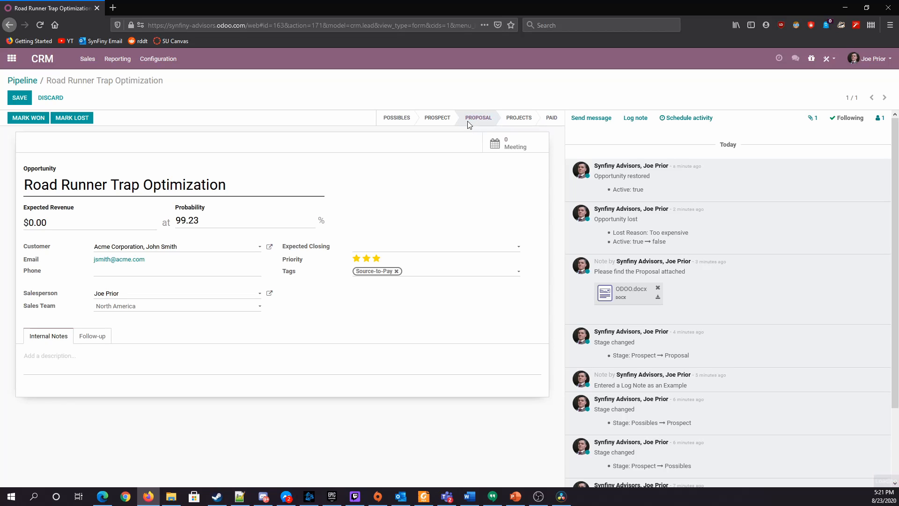
Set the opportunity's expected closing date to 09/01/2020
left_click(431, 248)
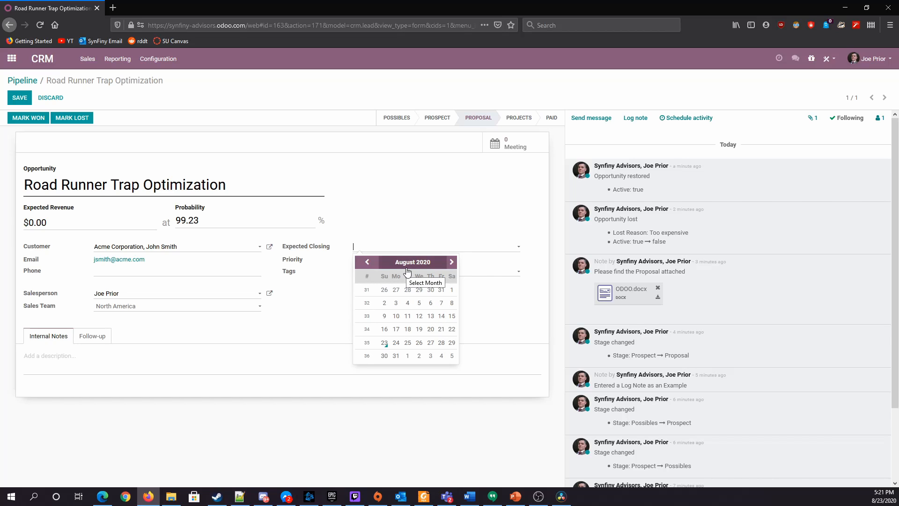
left_click(421, 221)
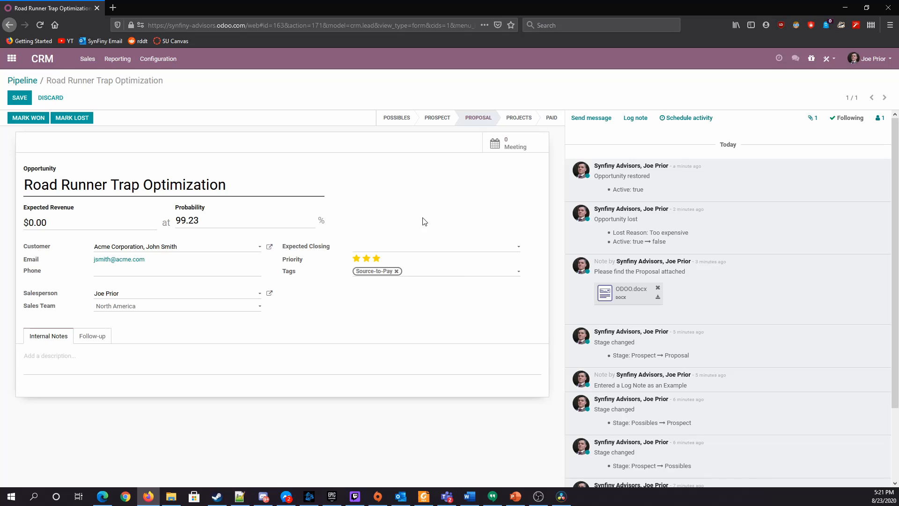
left_click(415, 248)
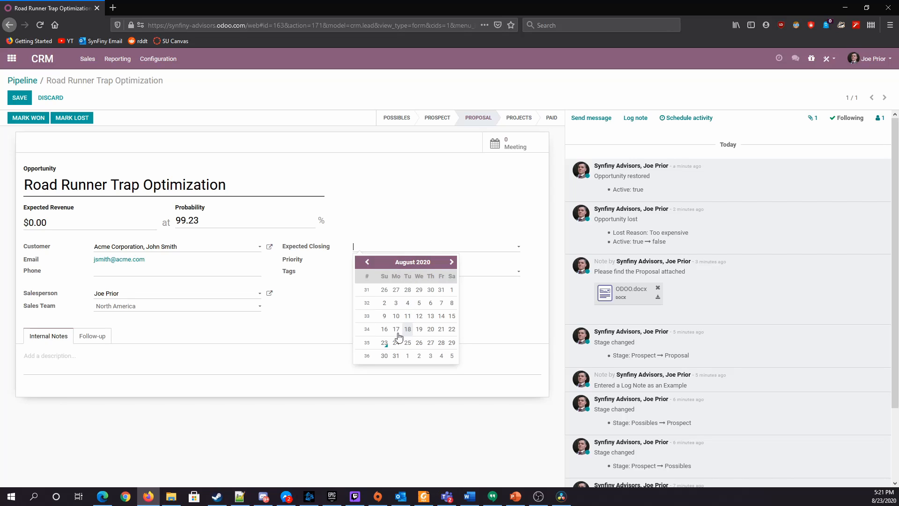
left_click(406, 356)
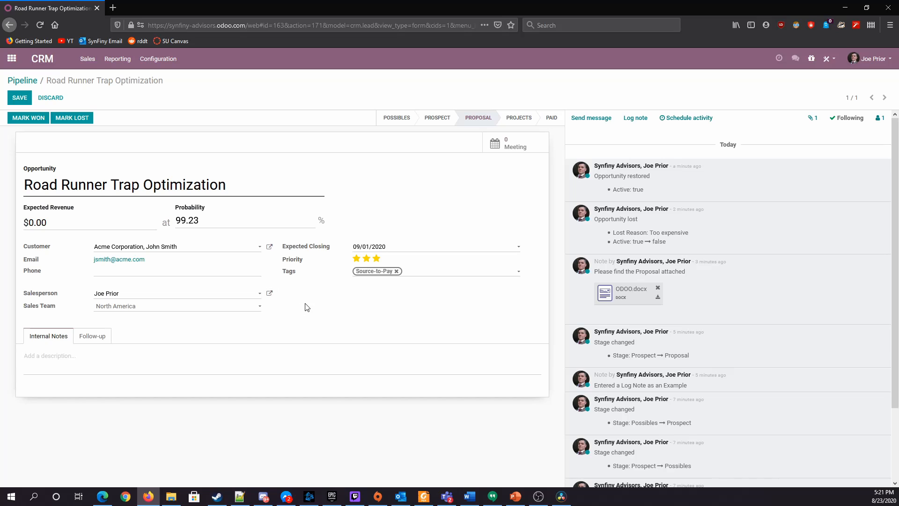
Add the internal notes "Expected Duration - 8 Weeks" and "Expected Costs - $2000", and save with an expected revenue of 4000
left_click(56, 364)
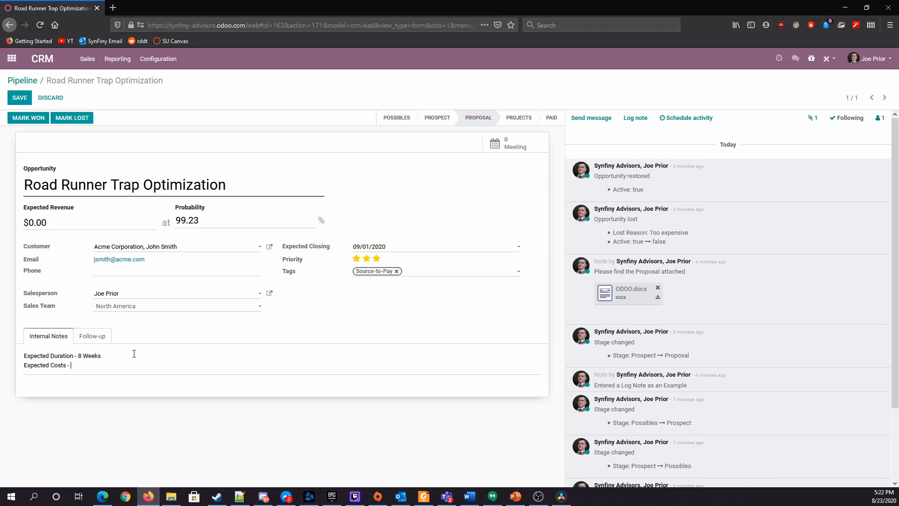
type("000")
double_click(31, 223)
type("4000")
left_click(20, 97)
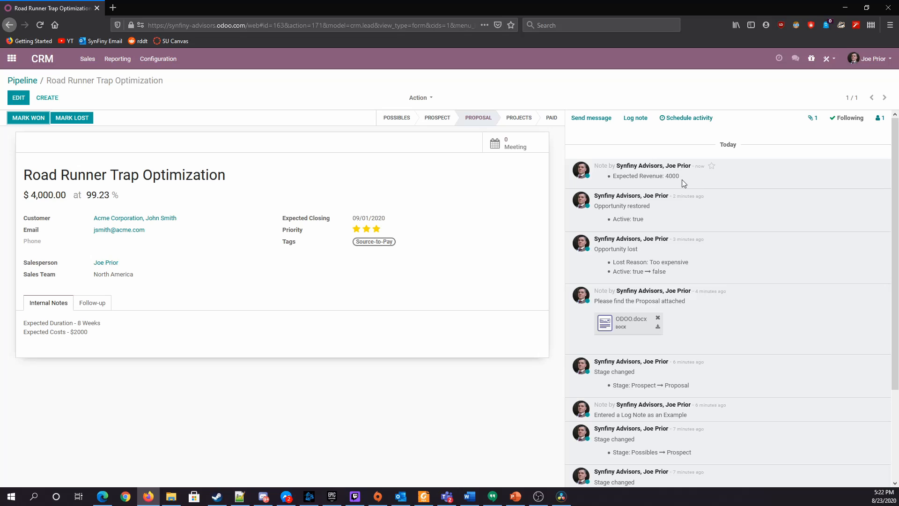
left_click_drag(682, 179, 616, 183)
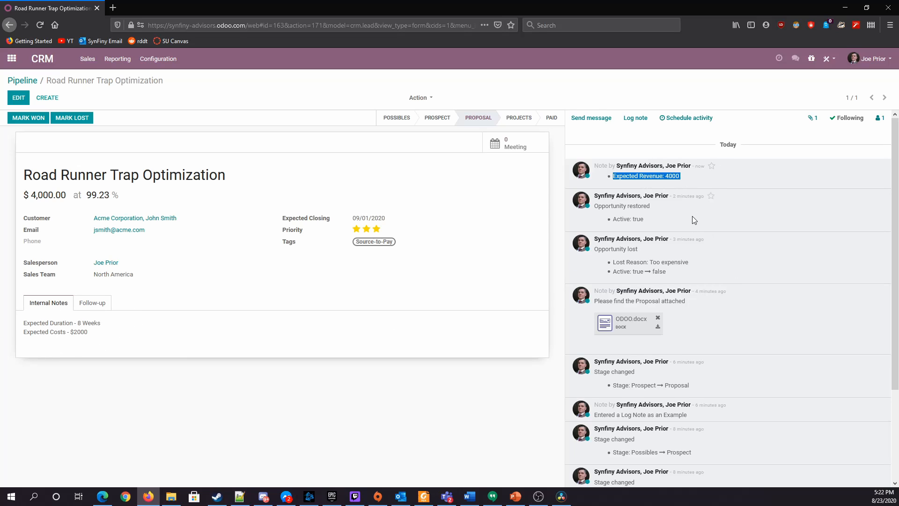
Show the pipeline without the Lost filter and move the Road Runner Trap Optimization card through Projects and Paid, back to Proposal
left_click(29, 82)
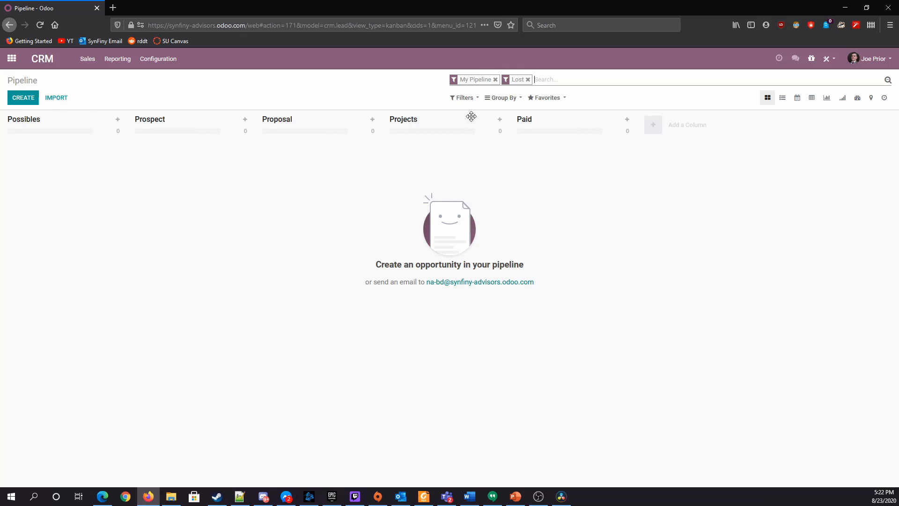
left_click(528, 79)
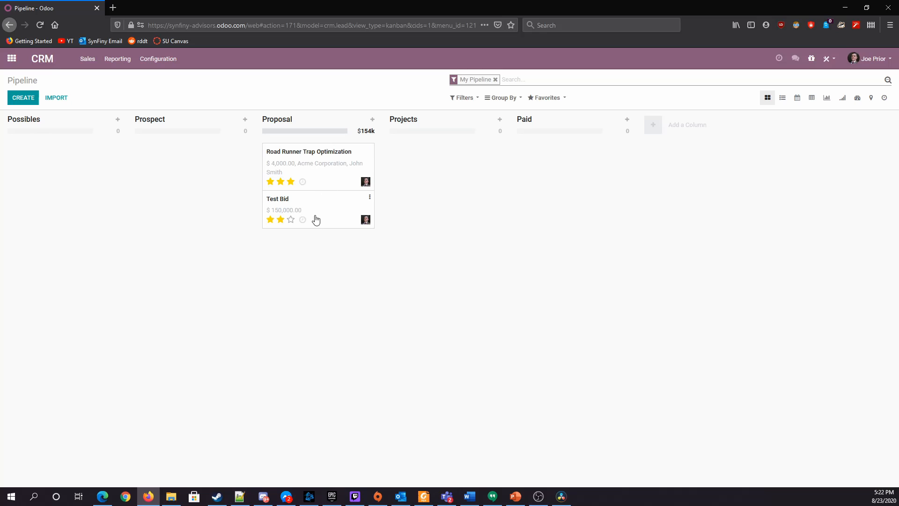
left_click_drag(321, 167, 428, 155)
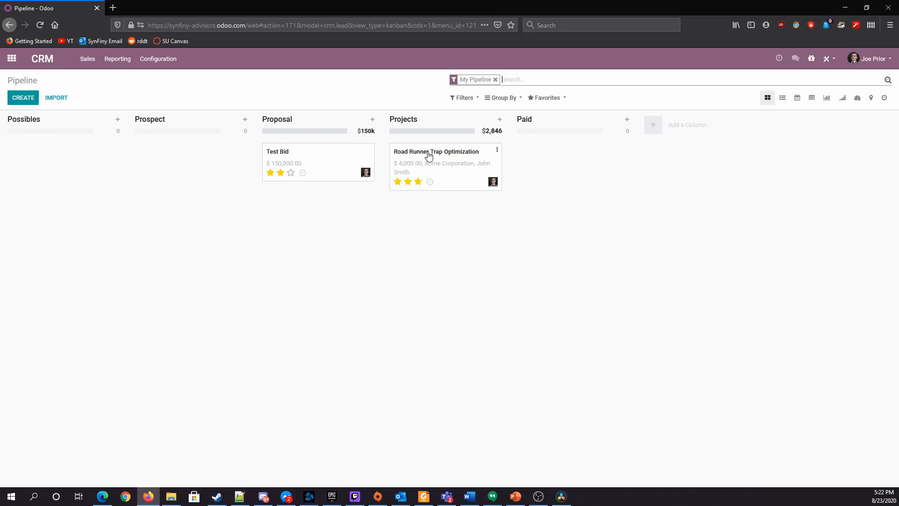
left_click_drag(428, 156, 544, 161)
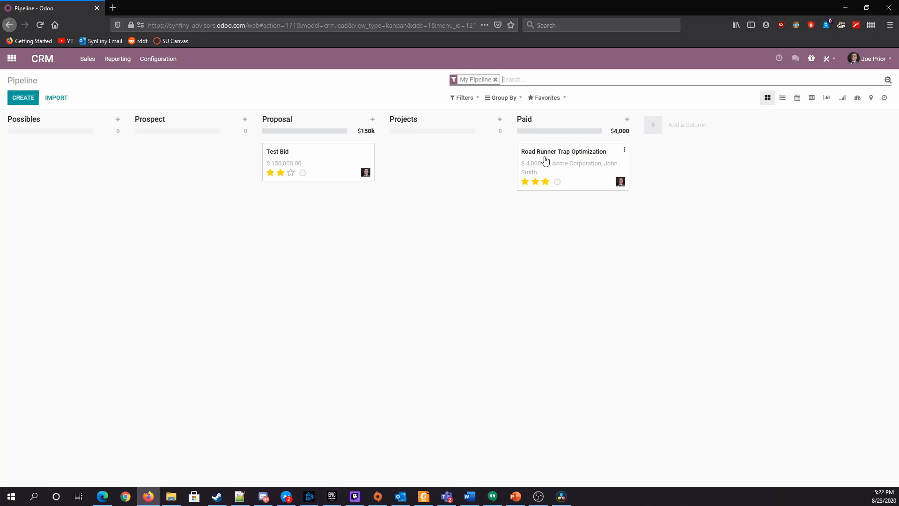
left_click_drag(588, 156, 334, 214)
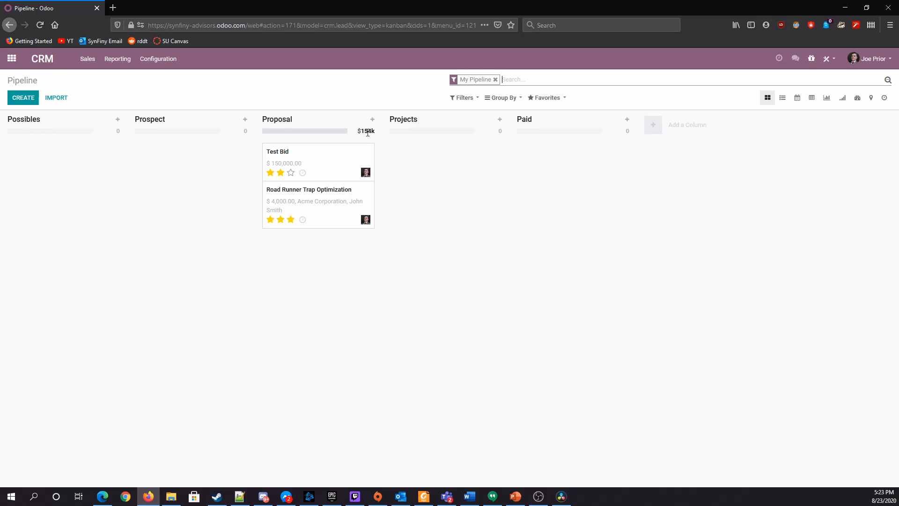
Remove the My Pipeline filter, move the Road Runner Trap Optimization card from Proposal to Projects and open it
left_click(495, 79)
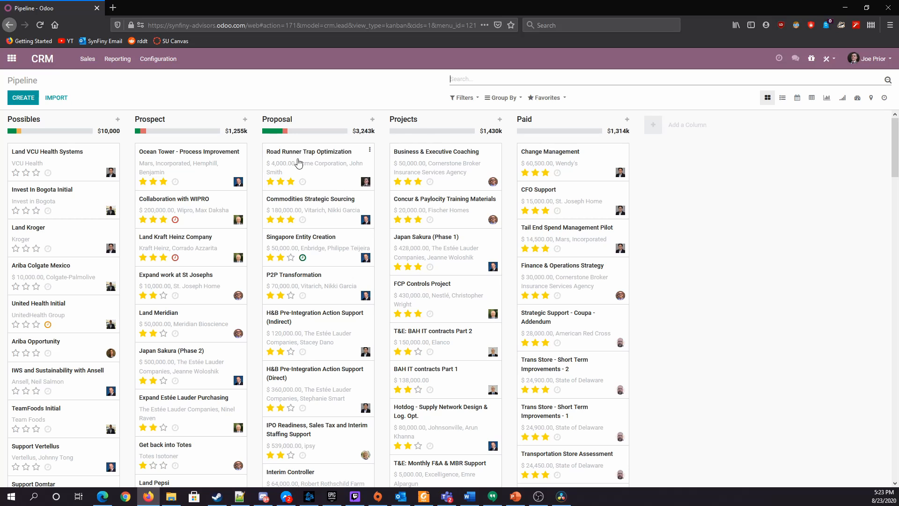
left_click_drag(298, 159, 428, 191)
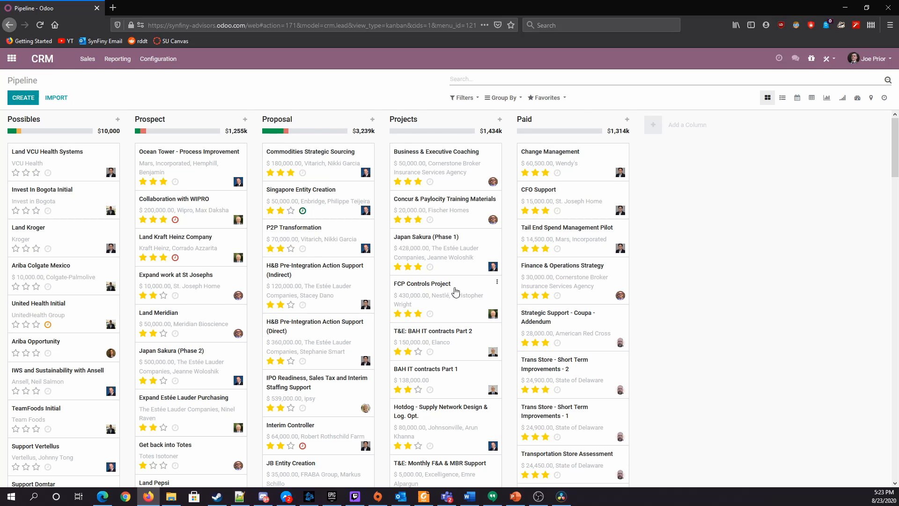
scroll(454, 290, "down", 8)
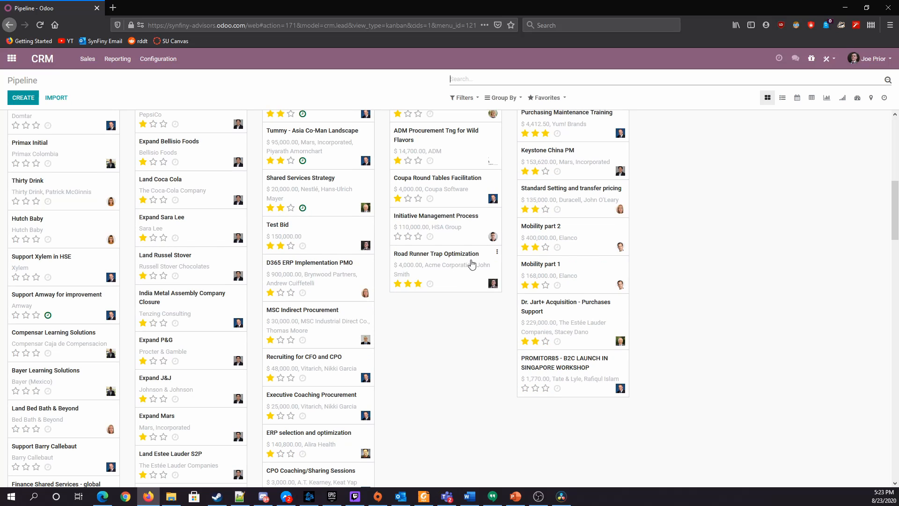
left_click(455, 280)
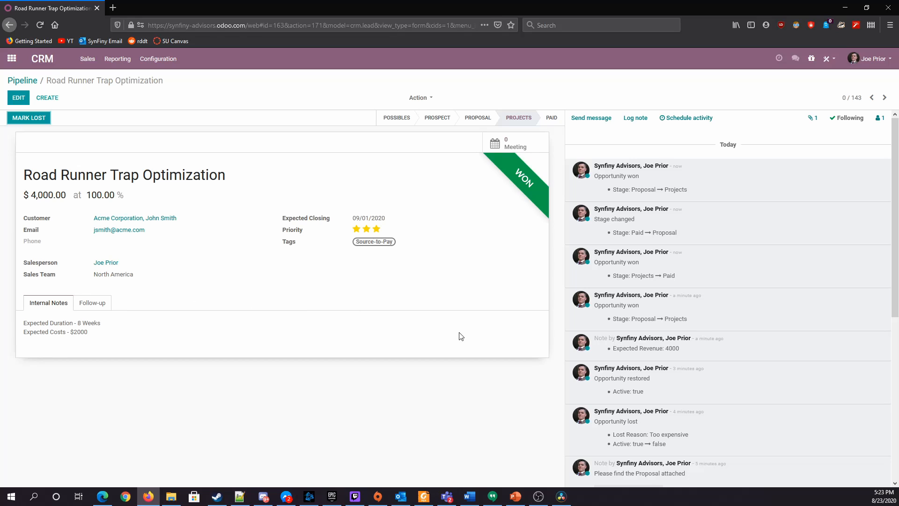
Examine the won opportunity's internal notes, stage history and attached proposal document
scroll(682, 297, "down", 6)
scroll(681, 298, "up", 6)
left_click_drag(27, 323, 170, 337)
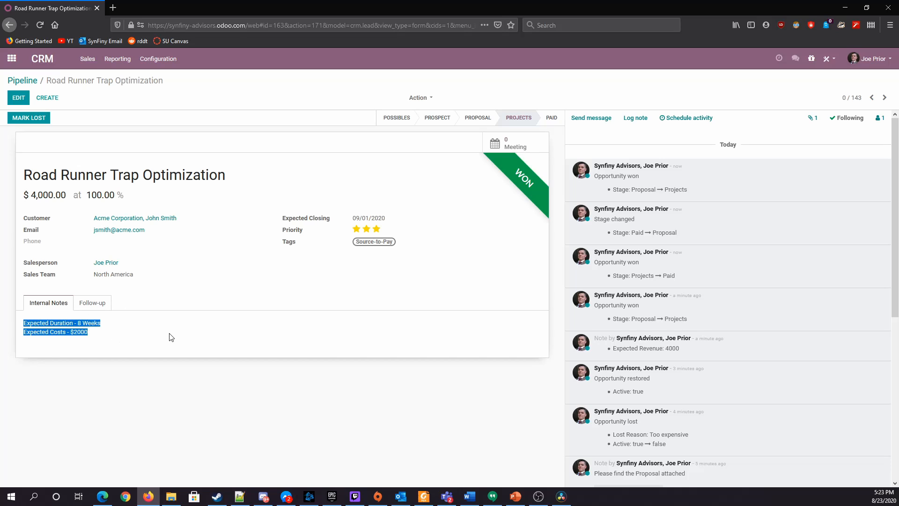
left_click(171, 337)
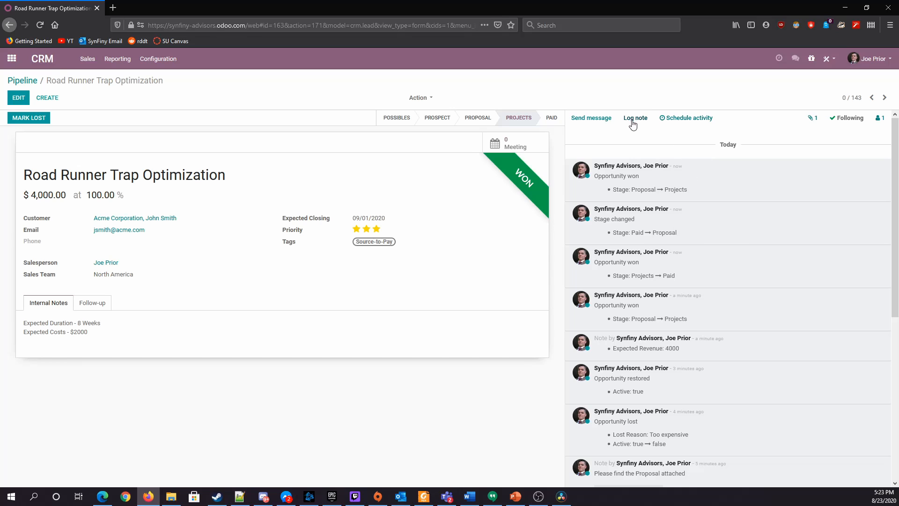
scroll(700, 275, "down", 3)
scroll(701, 279, "down", 2)
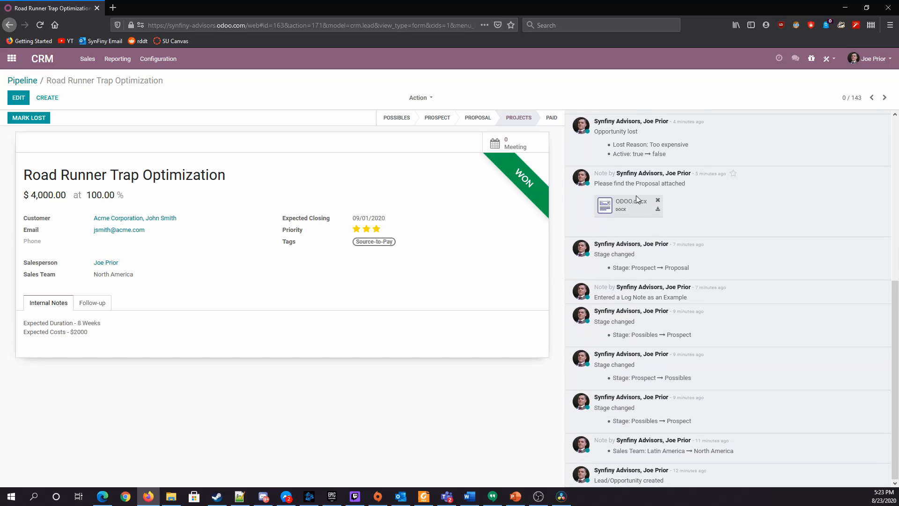
scroll(658, 256, "up", 3)
scroll(652, 280, "down", 2)
scroll(603, 264, "up", 5)
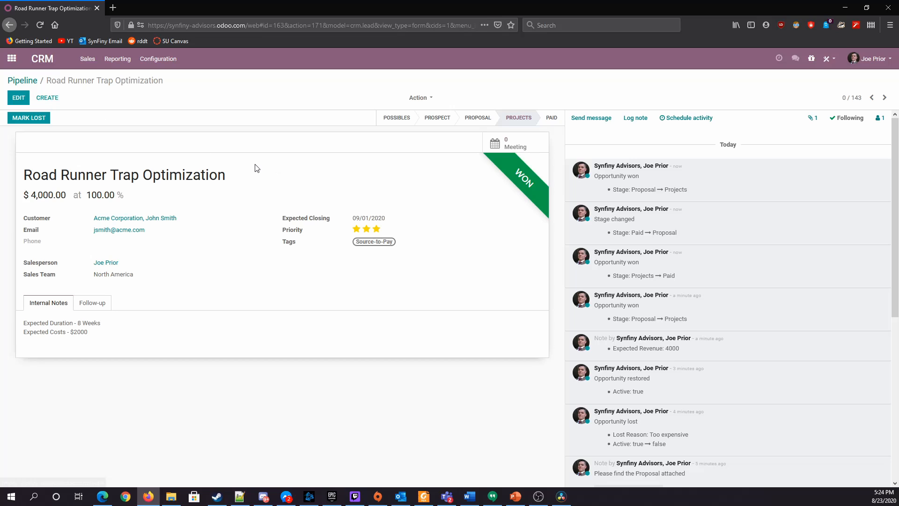
left_click(429, 98)
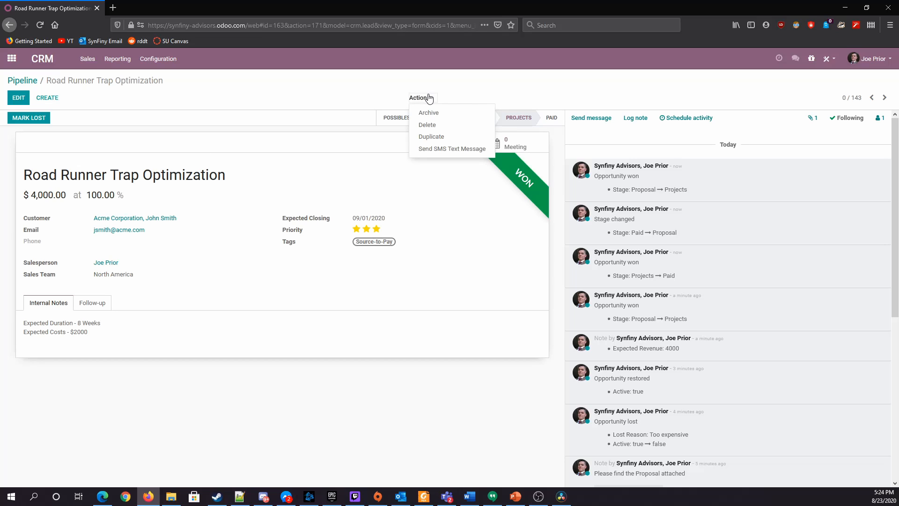
left_click(427, 125)
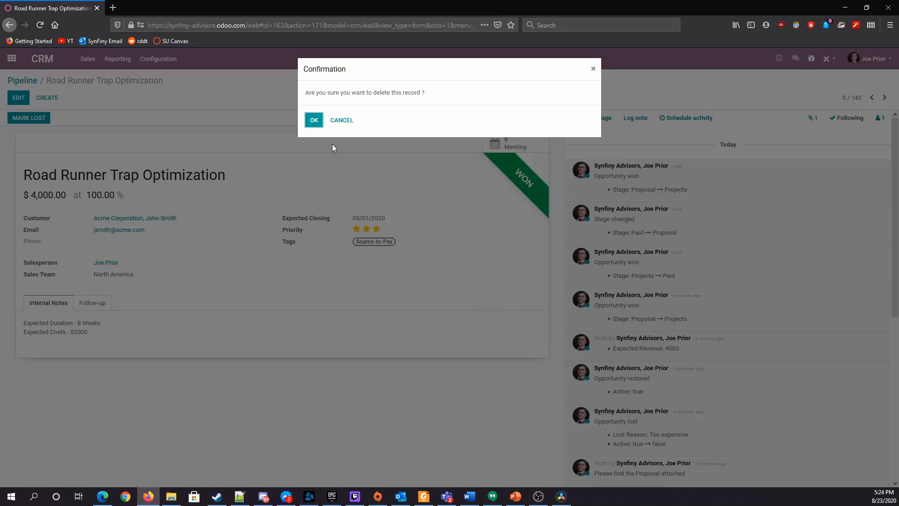
left_click(356, 123)
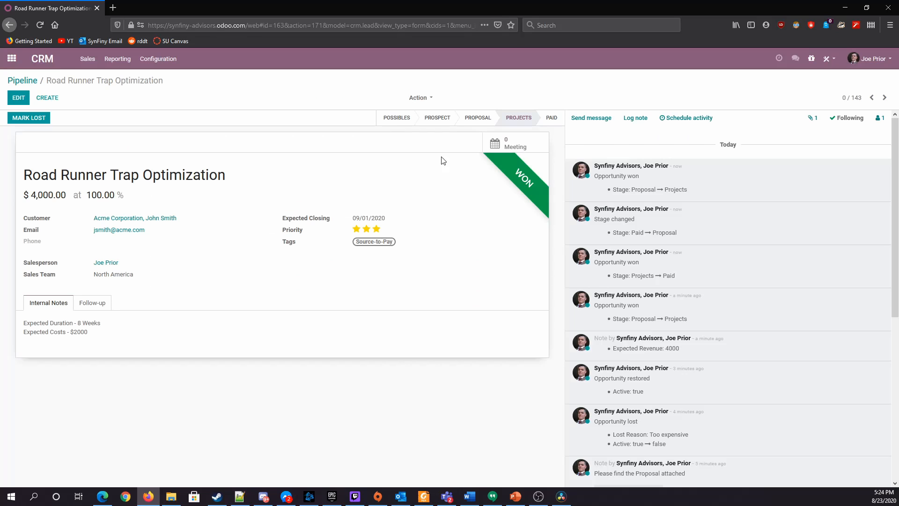
left_click(426, 99)
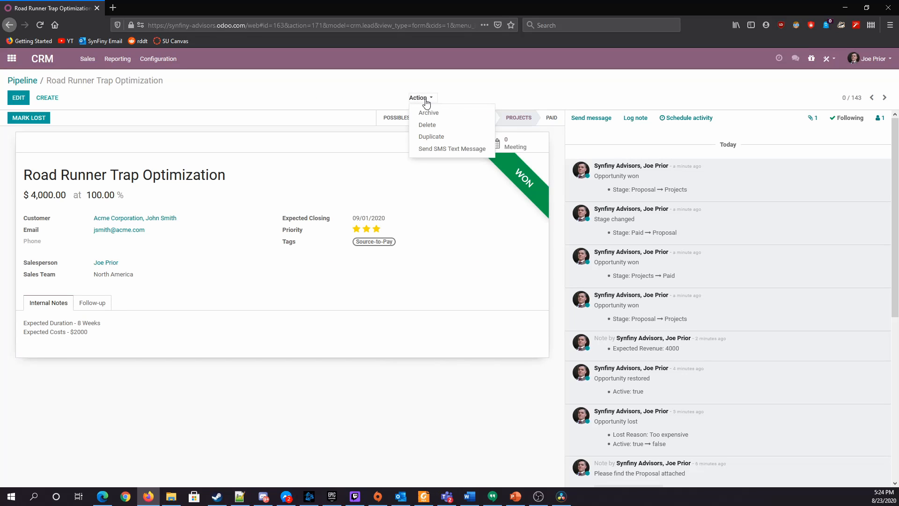
left_click(433, 125)
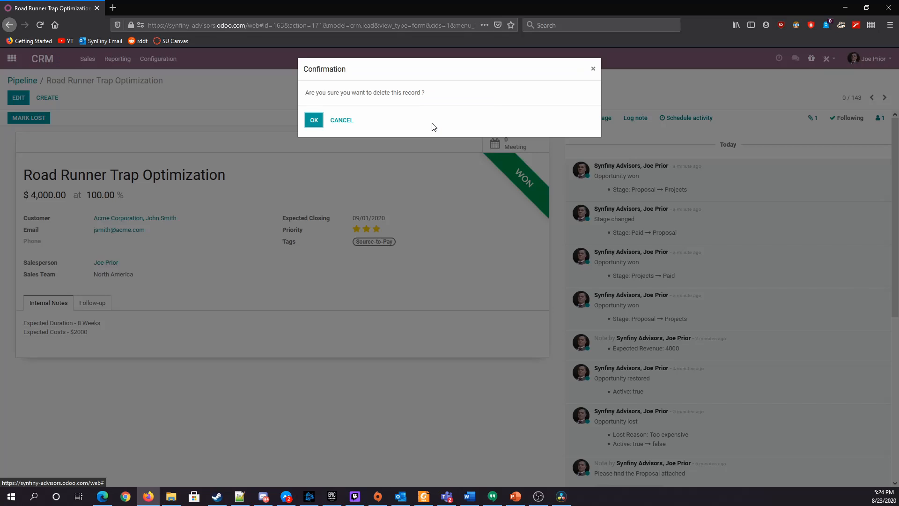
left_click(341, 120)
Archive the Road Runner Trap Optimization opportunity instead of deleting it, and return to the pipeline
left_click(418, 97)
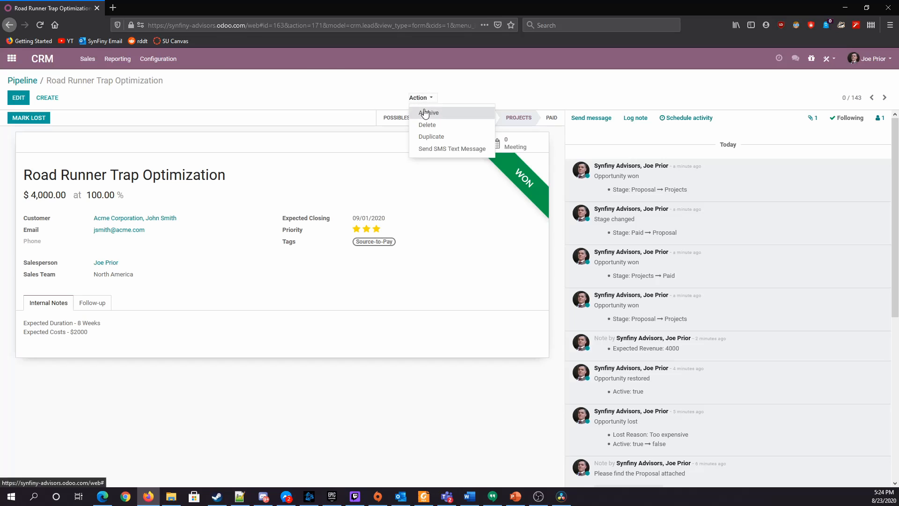
left_click(425, 113)
left_click(319, 121)
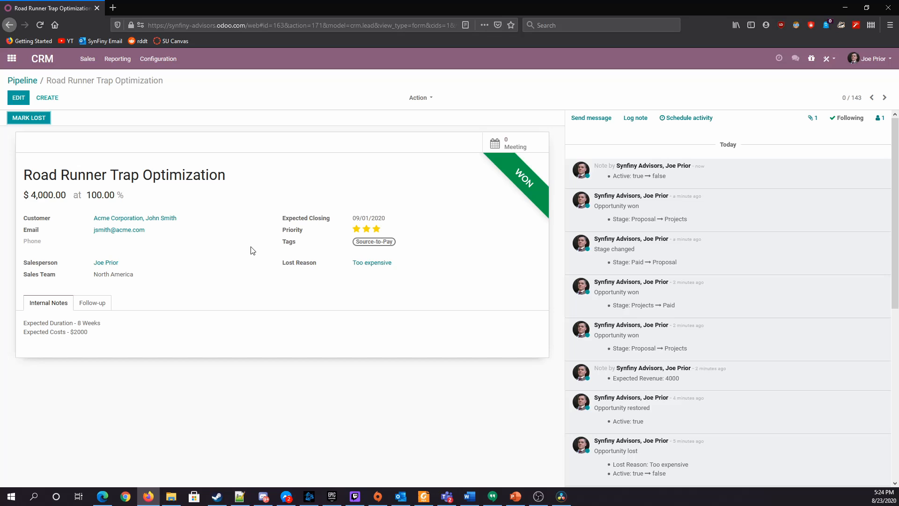
left_click(28, 81)
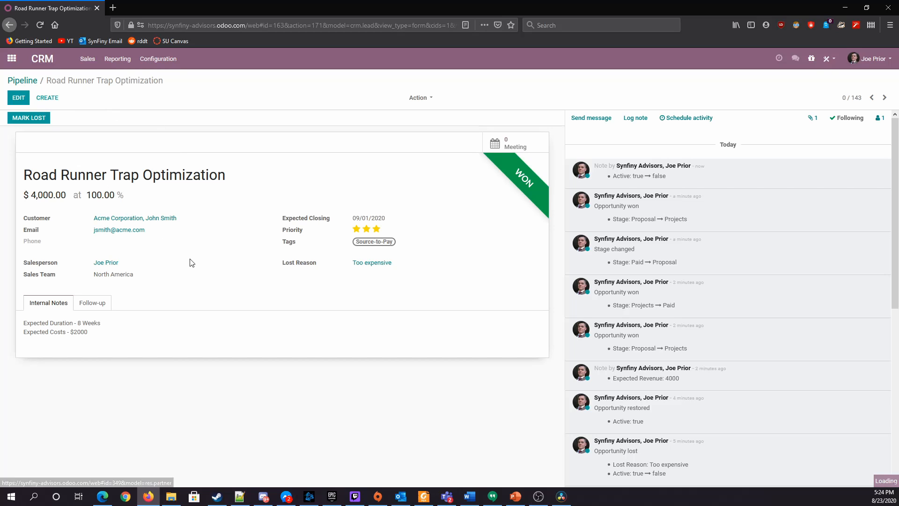
Open the Test Bid opportunity from the Proposal stage and archive it
scroll(444, 329, "up", 5)
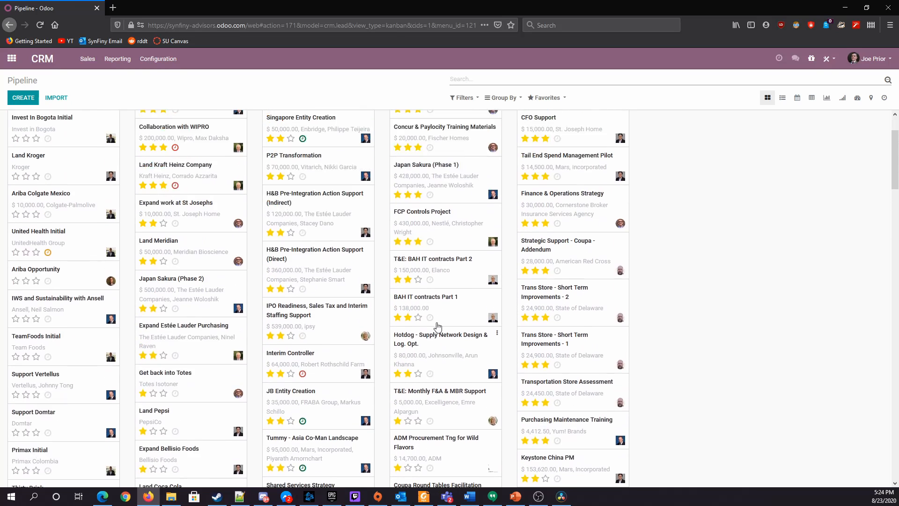
scroll(437, 326, "up", 2)
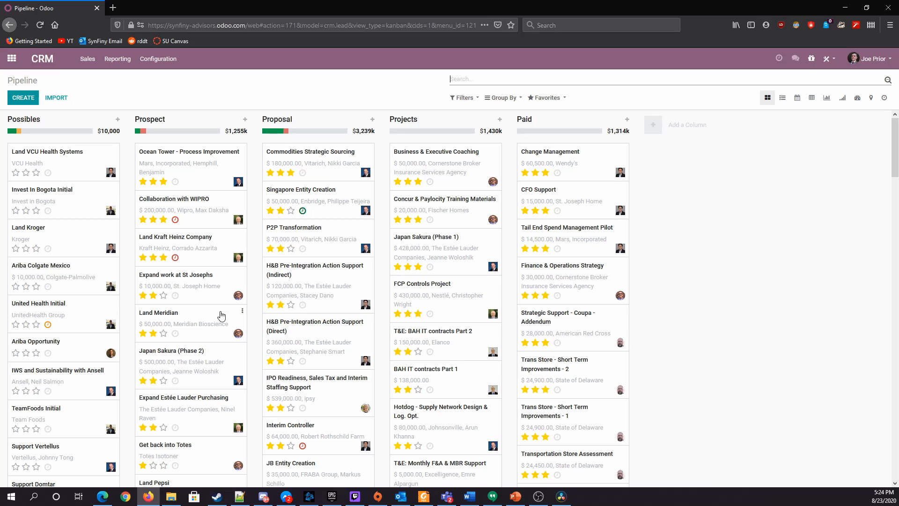
scroll(353, 320, "down", 4)
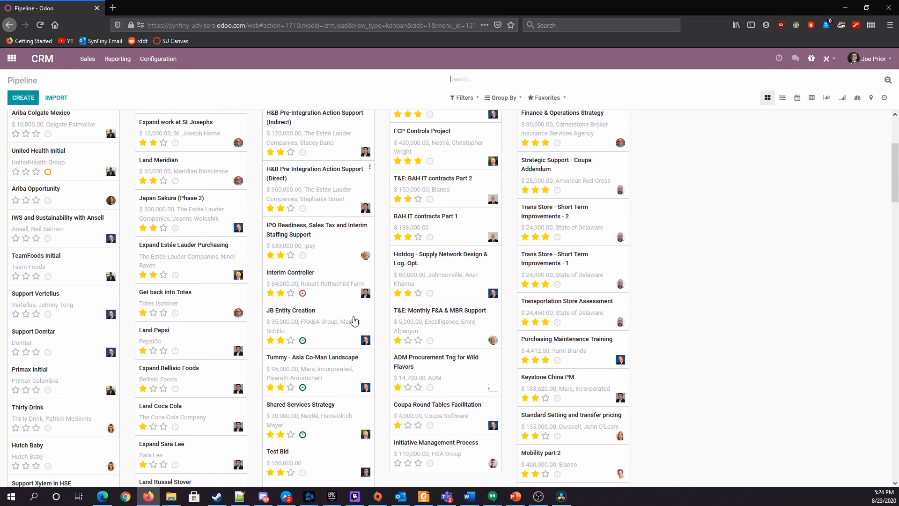
scroll(354, 320, "down", 2)
left_click(369, 265)
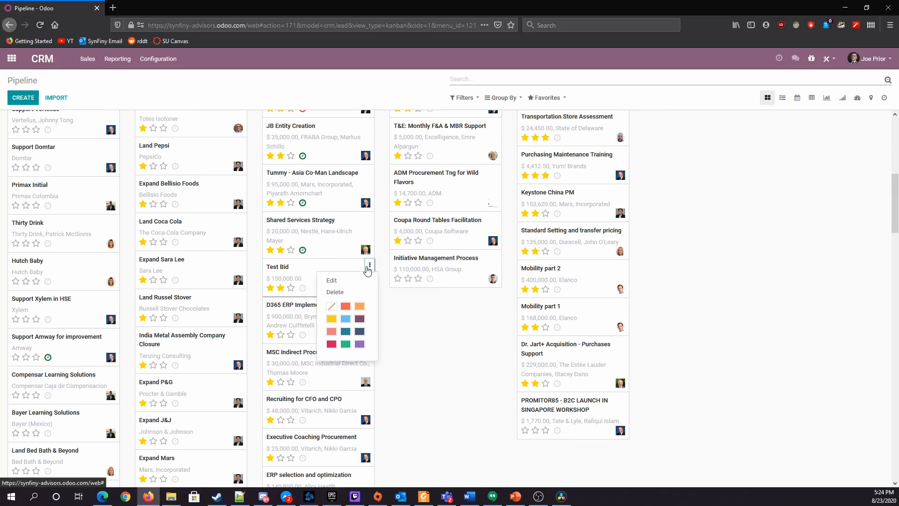
left_click(351, 279)
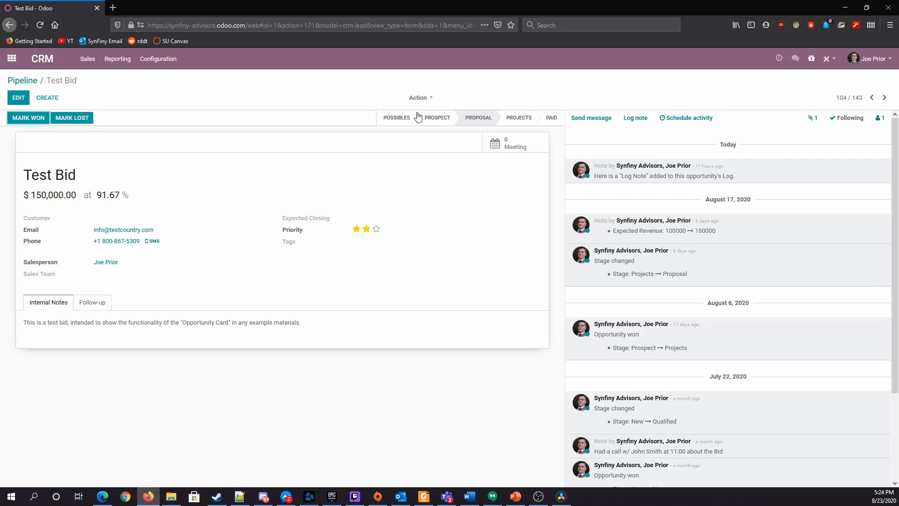
left_click(419, 97)
left_click(423, 114)
left_click(309, 121)
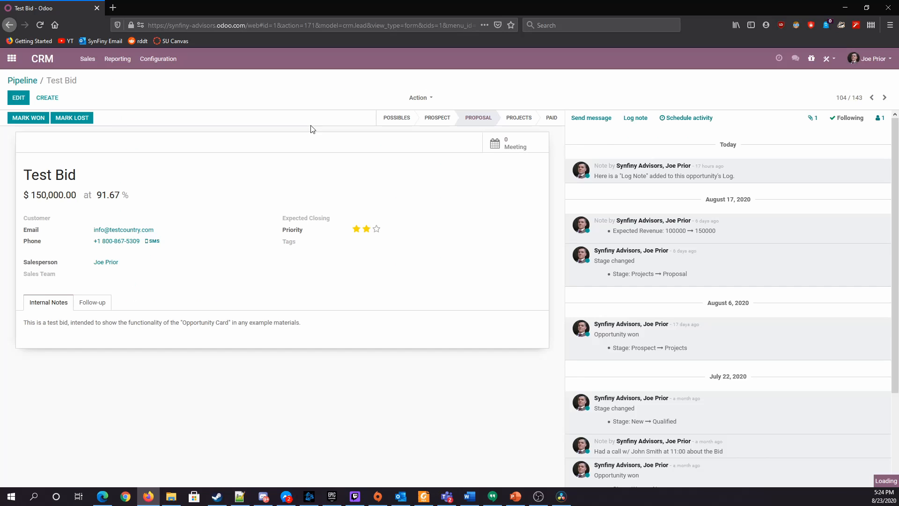
Show the whole pipeline without the My Pipeline filter and review the opportunities grouped by Sales Team
left_click(42, 58)
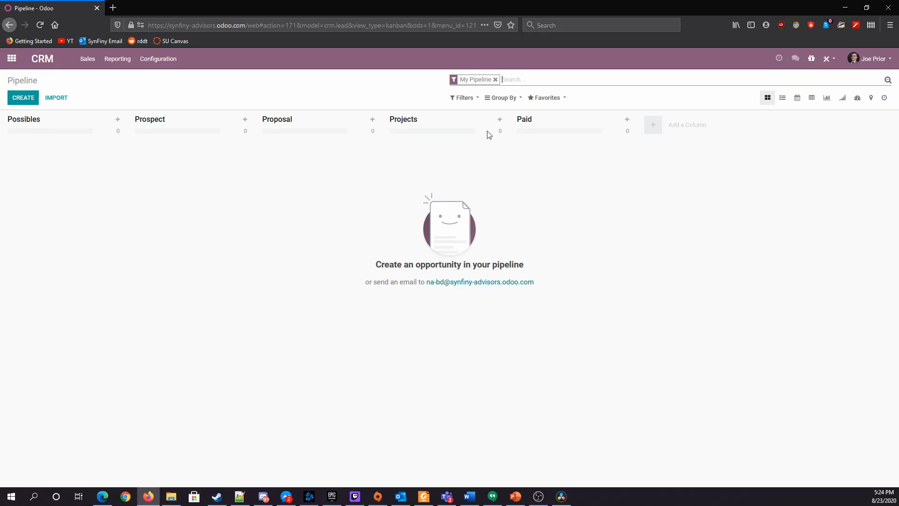
key("BackSpace")
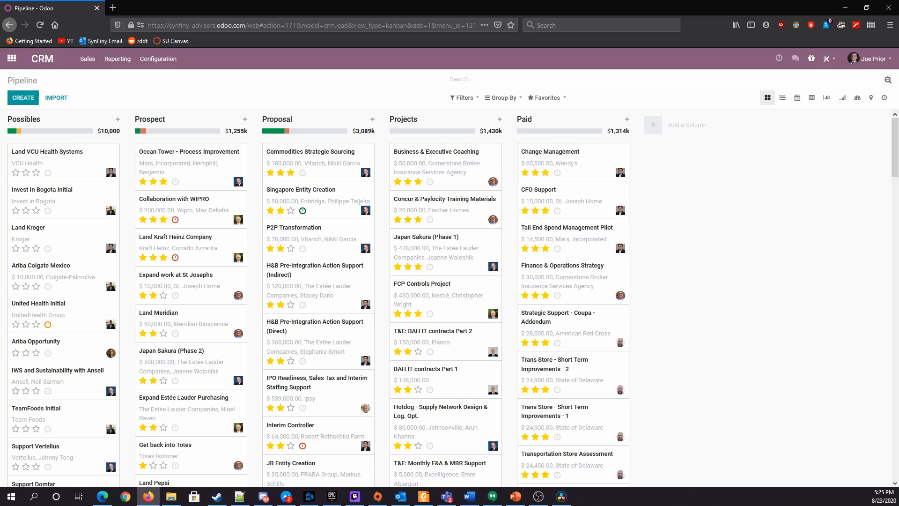
left_click(503, 100)
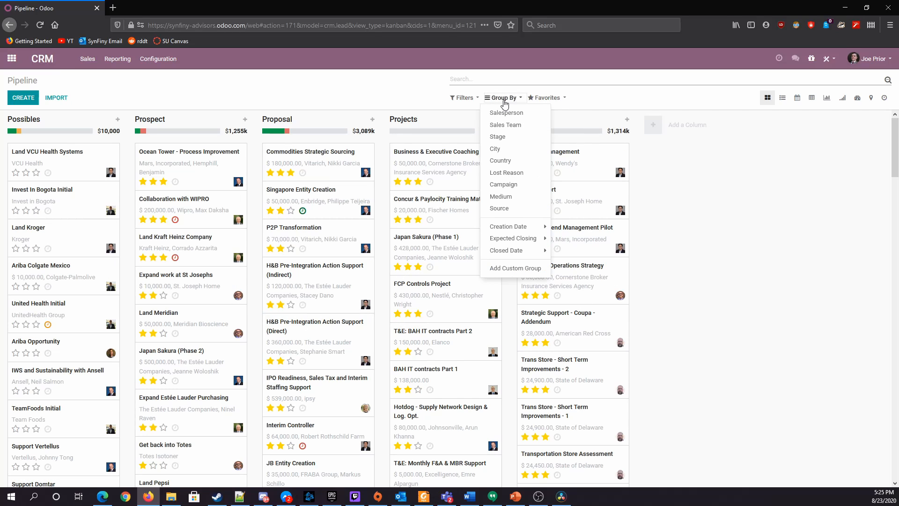
left_click(502, 125)
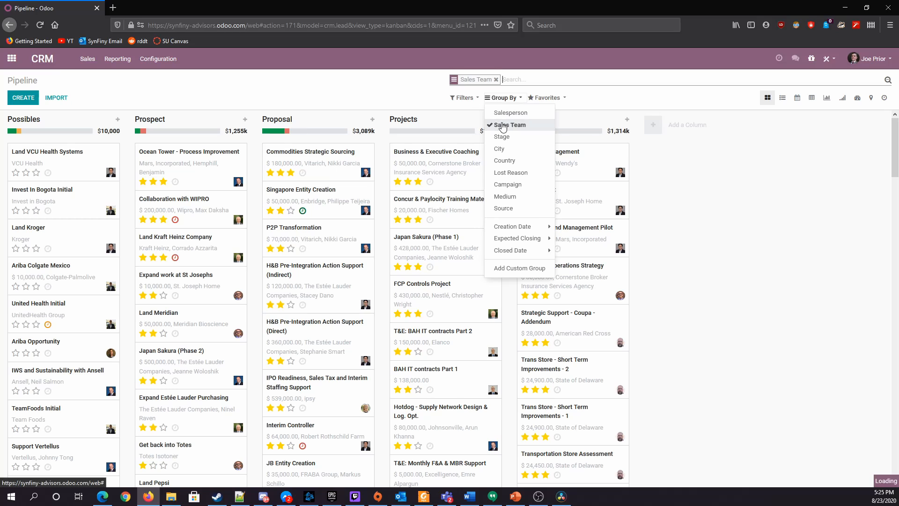
left_click(410, 235)
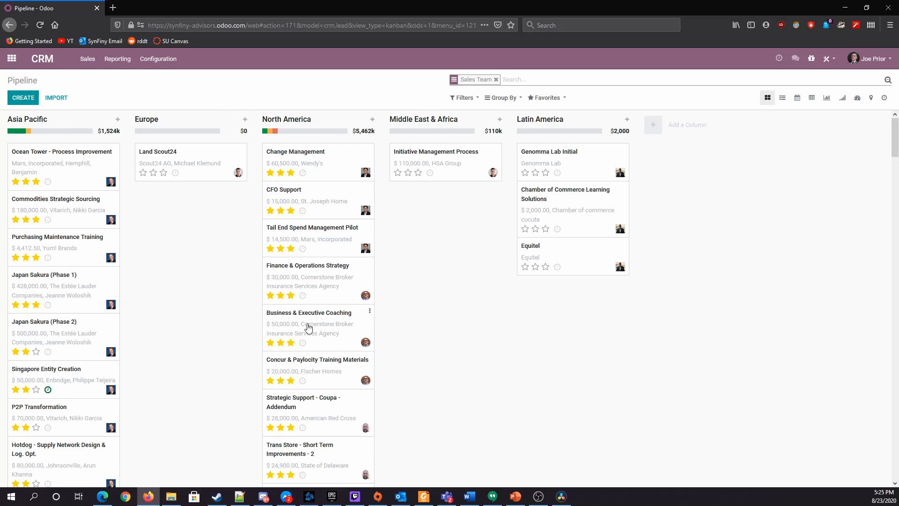
left_click(281, 295)
scroll(203, 295, "down", 10)
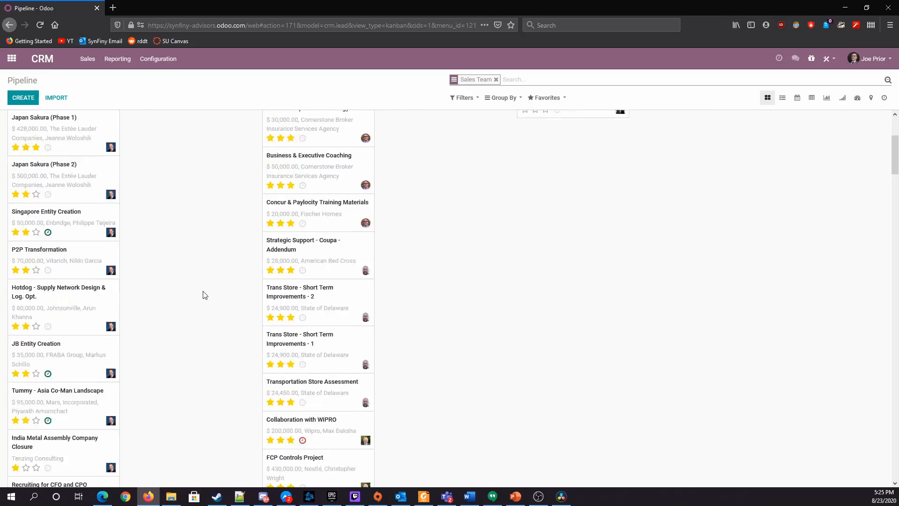
scroll(203, 295, "down", 10)
scroll(201, 293, "up", 12)
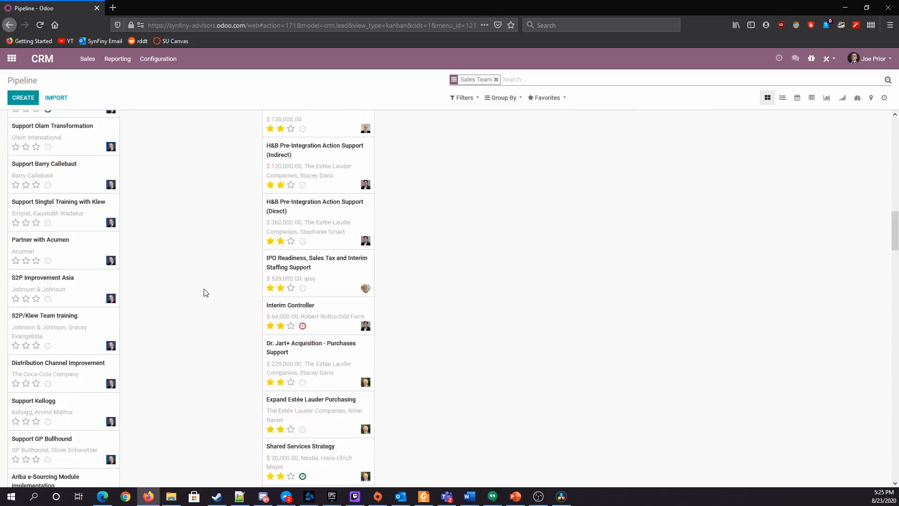
scroll(204, 292, "up", 10)
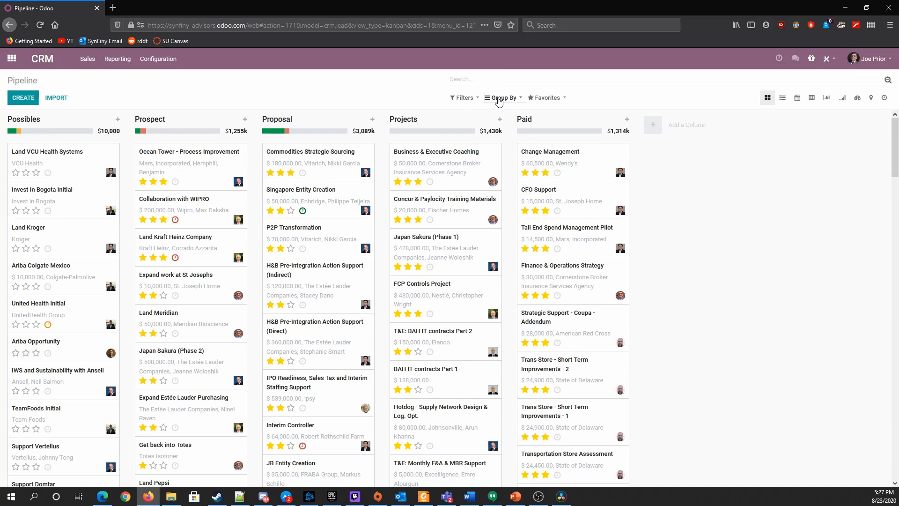
View the pipeline filtered by Lost, Won and Archived in turn, clearing each filter
left_click(461, 98)
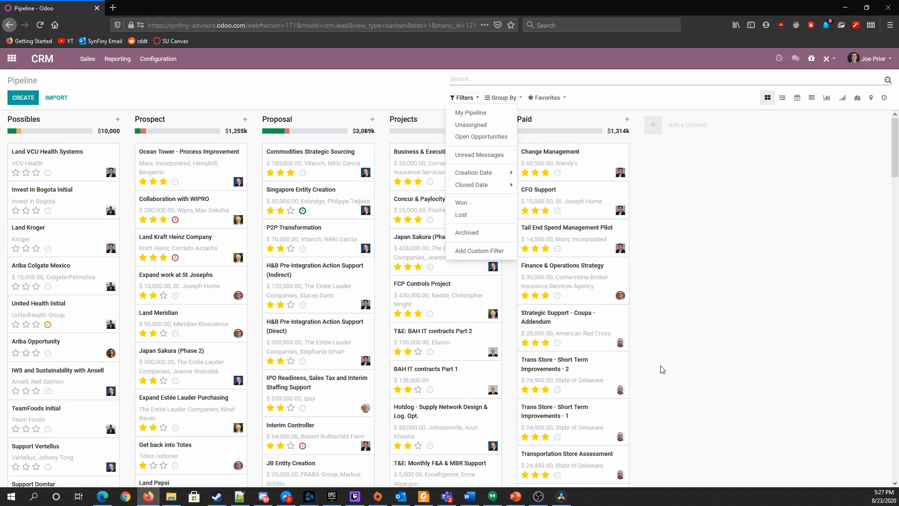
left_click(461, 215)
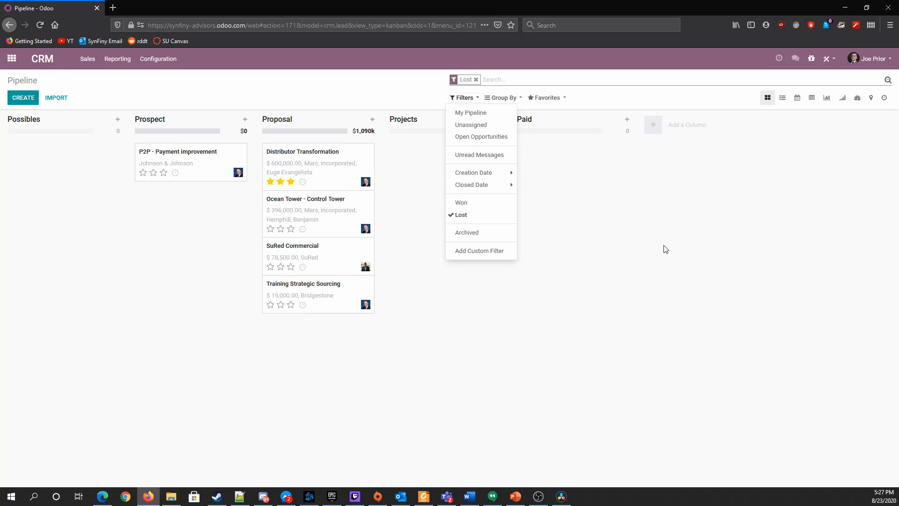
left_click(461, 215)
left_click(476, 206)
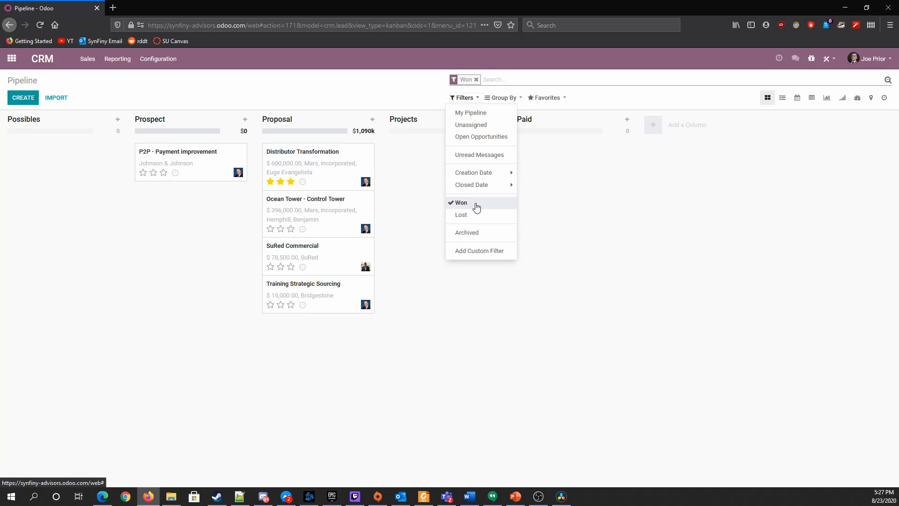
left_click(476, 206)
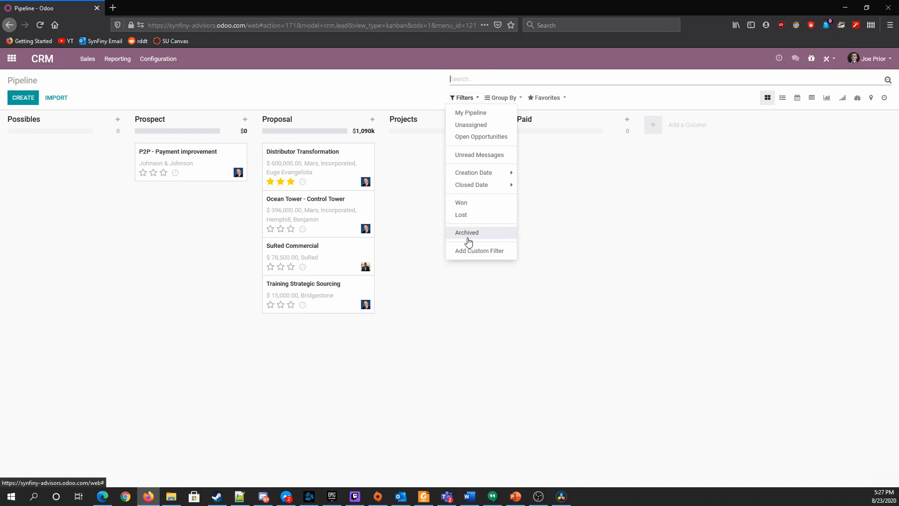
left_click(470, 233)
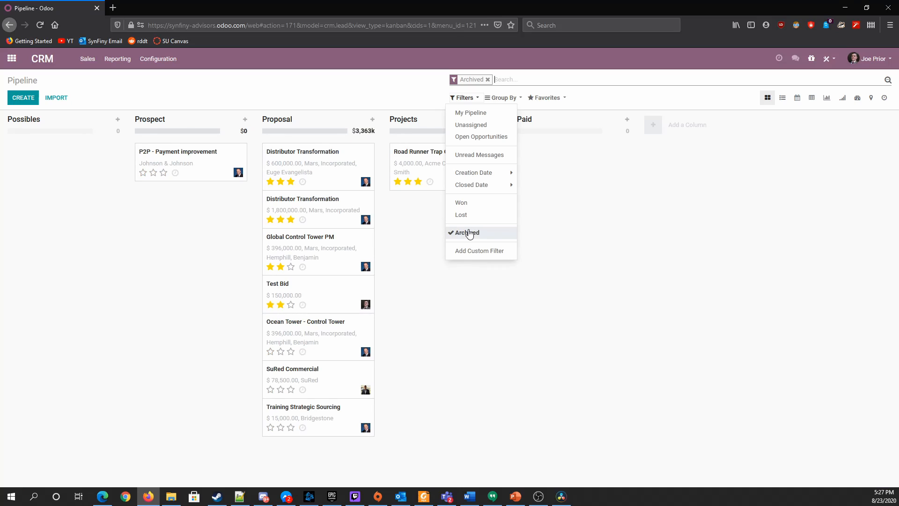
left_click(470, 234)
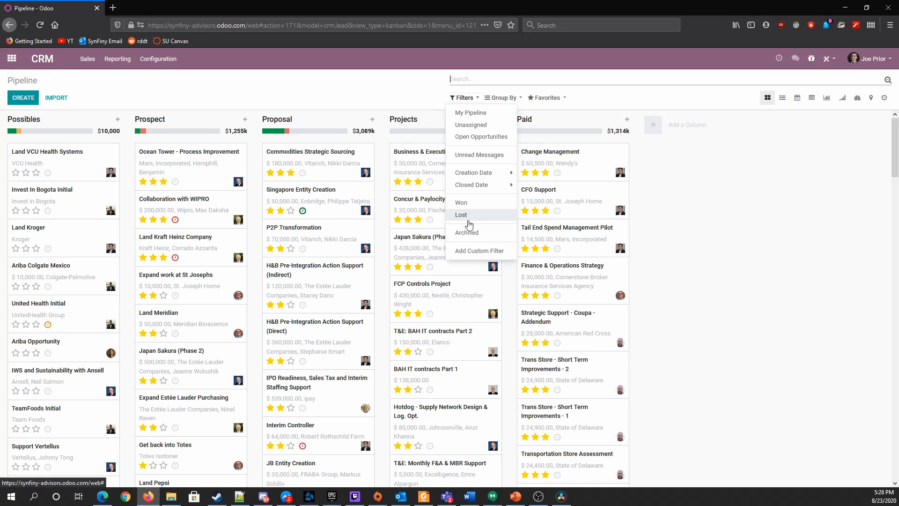
Set up a custom filter on Created on "is between" with the start date 08/16/2020 00:00:00
left_click(475, 254)
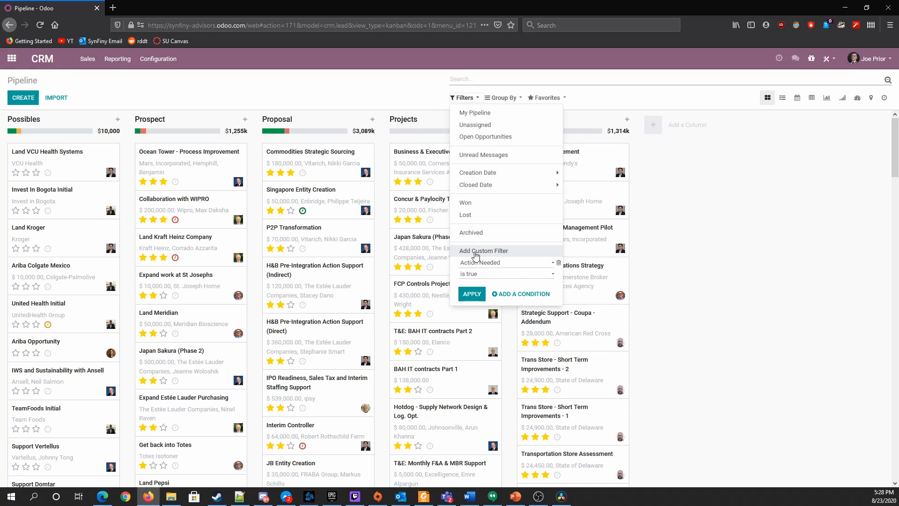
left_click(488, 260)
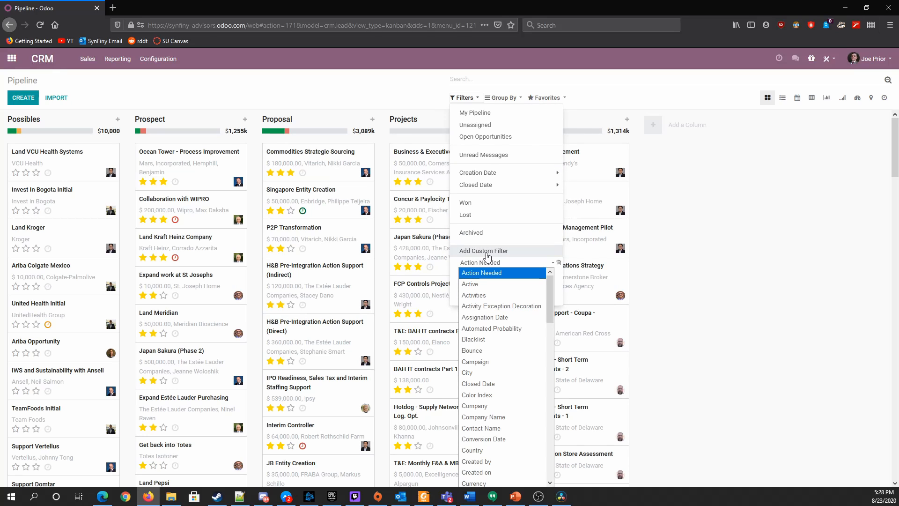
scroll(499, 327, "down", 1)
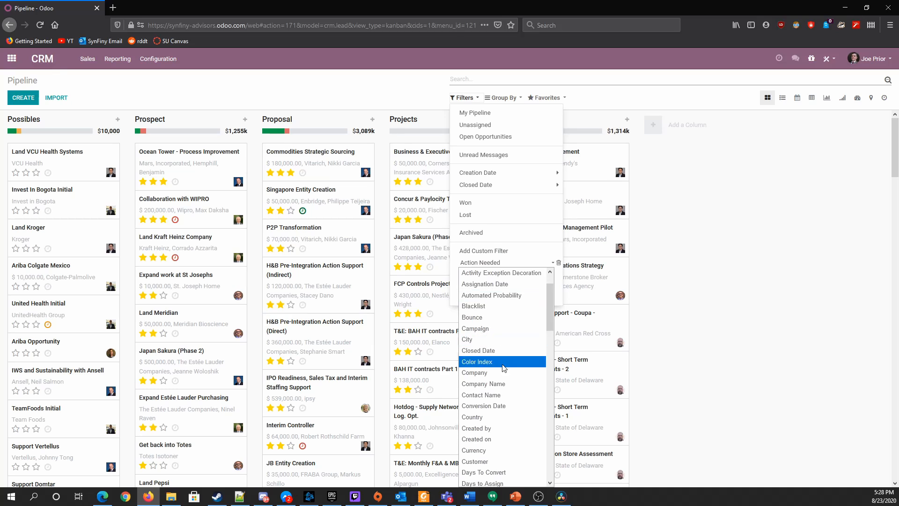
left_click(493, 442)
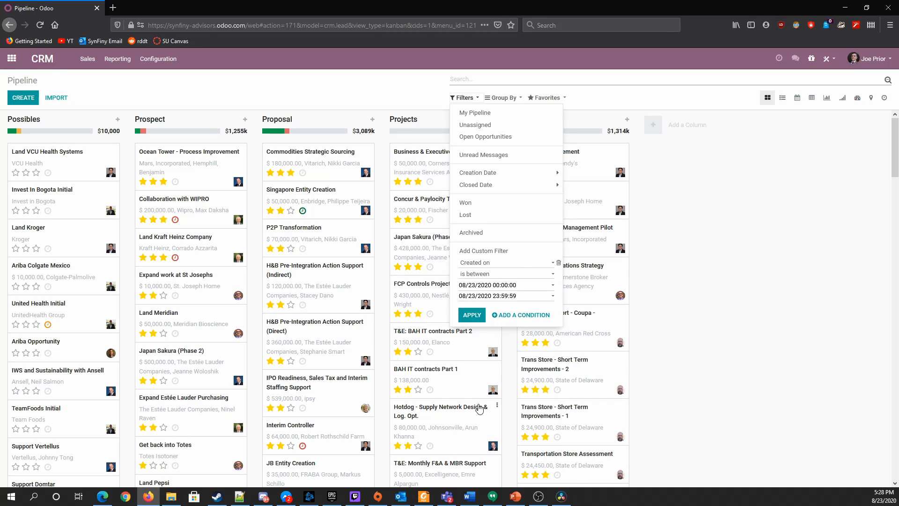
left_click(514, 285)
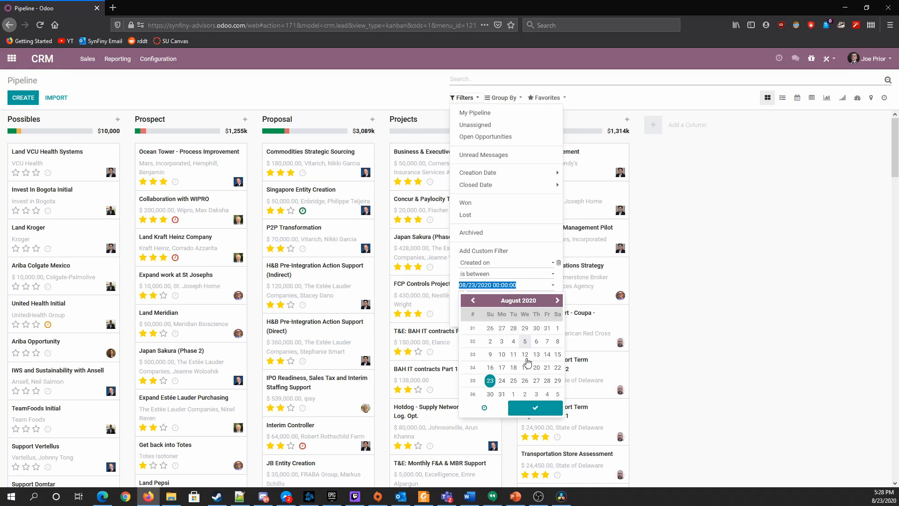
left_click(490, 370)
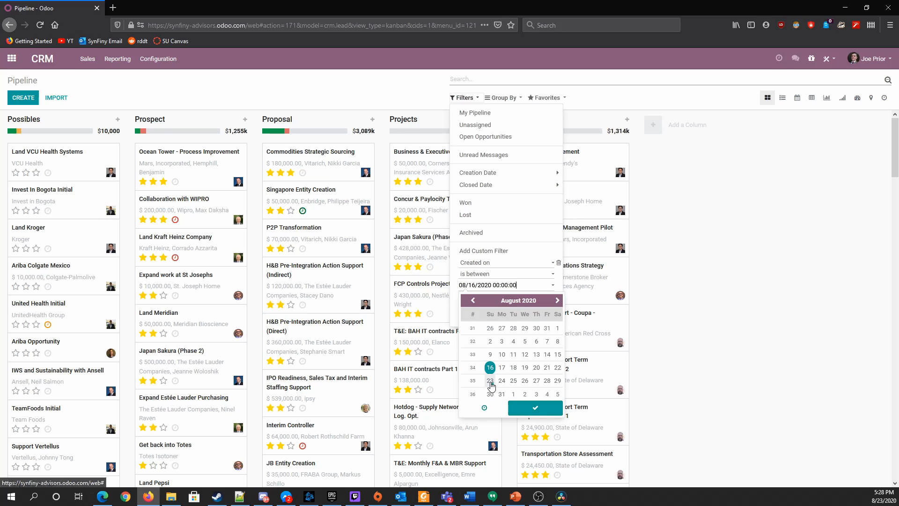
left_click(519, 407)
Set the custom filter's end date to 08/22/2020 23:59:59 and apply it to the pipeline
left_click(498, 298)
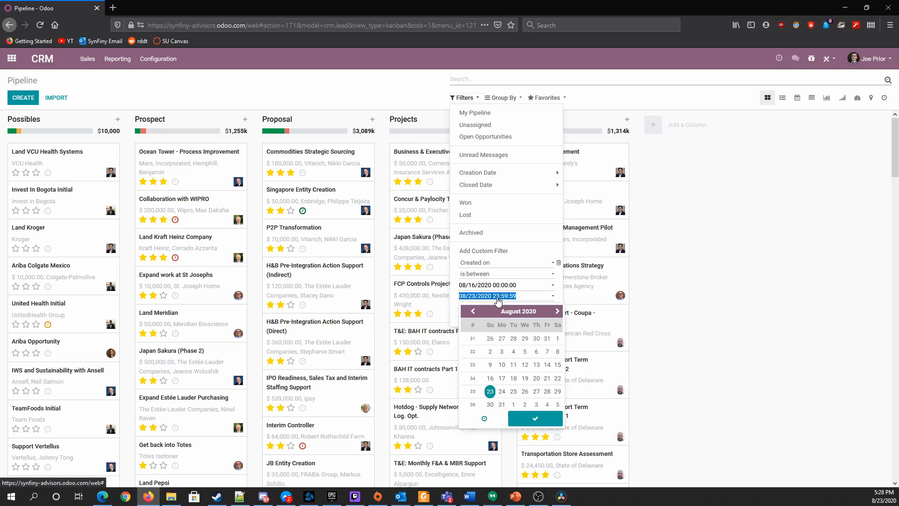
left_click(557, 377)
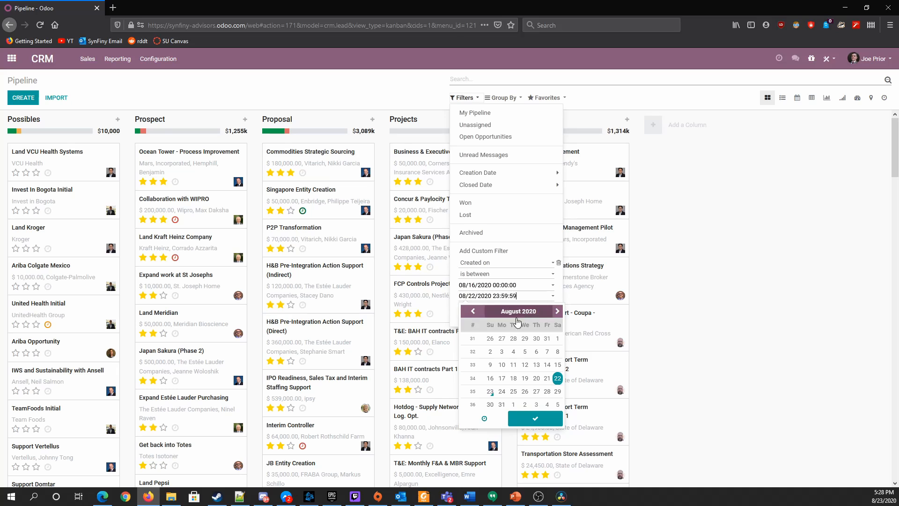
left_click(552, 422)
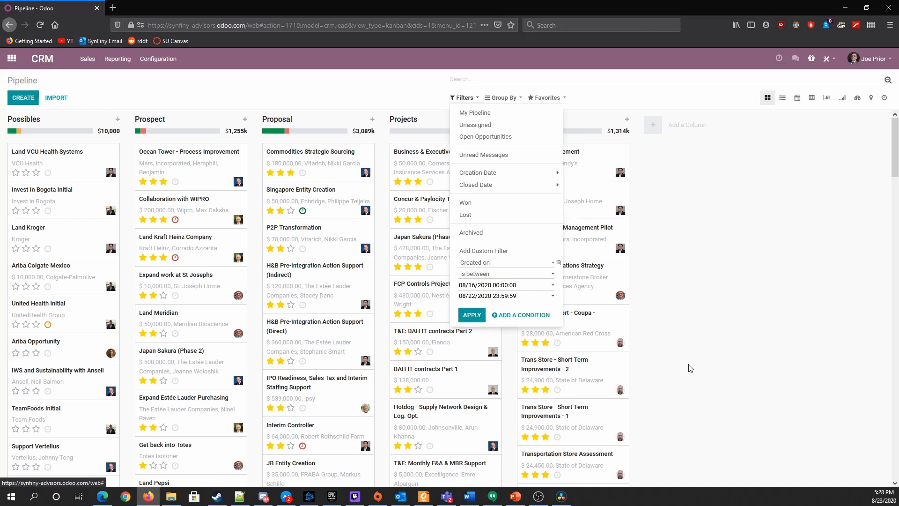
left_click(472, 316)
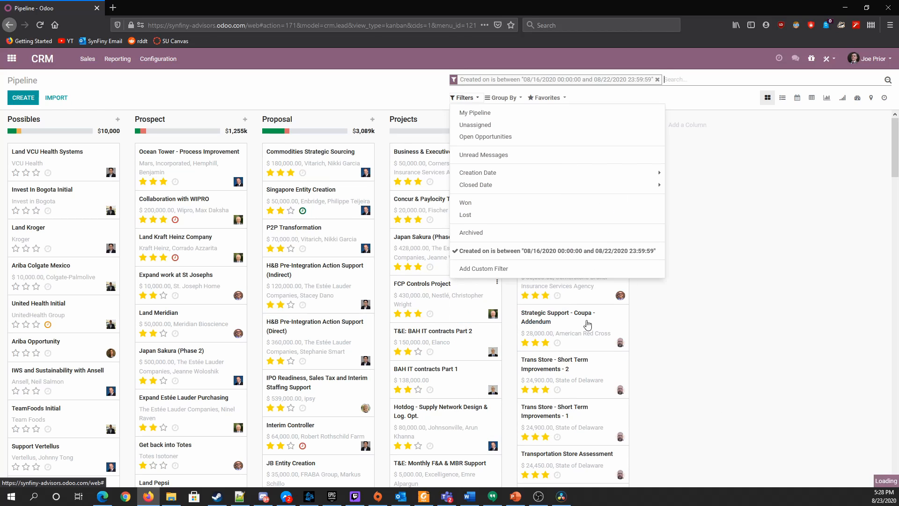
left_click(448, 346)
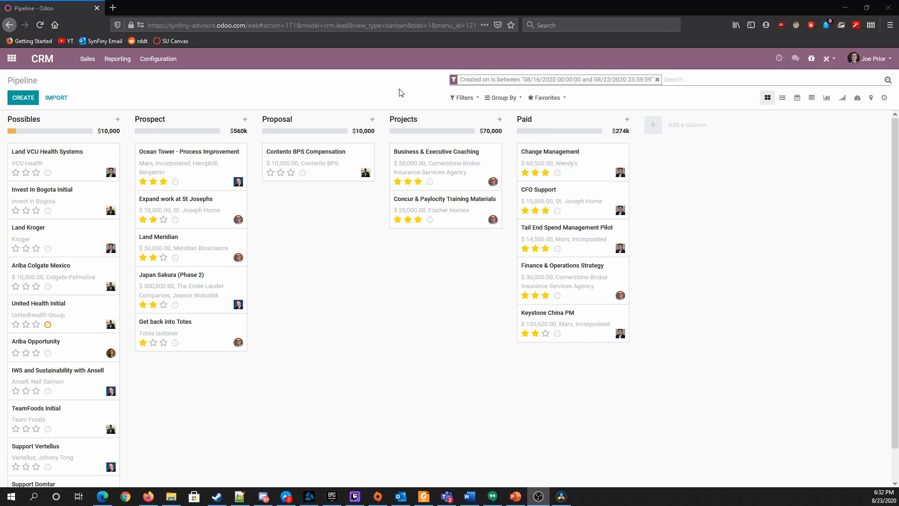
Save the current date-filtered pipeline search as an unshared favorite named "Last Week"
left_click(549, 98)
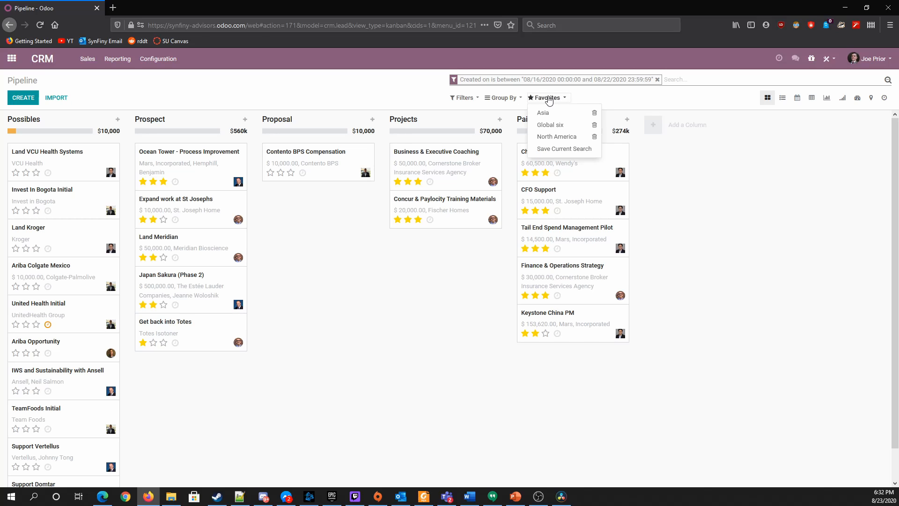
left_click(567, 149)
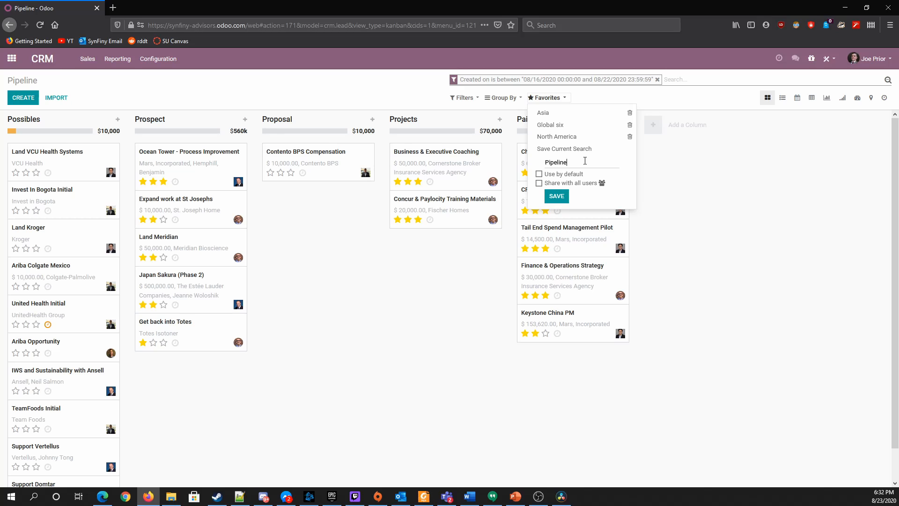
left_click_drag(585, 160, 502, 170)
type("Last Week")
left_click(539, 183)
left_click(540, 184)
left_click(555, 196)
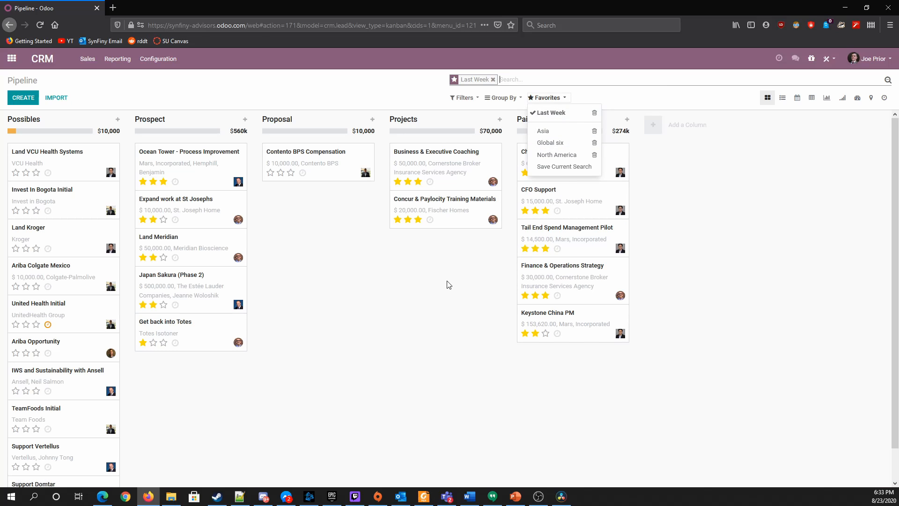
Delete the Last Week favorite, confirm its removal, and check the available filters for the custom Created on filter
left_click(594, 113)
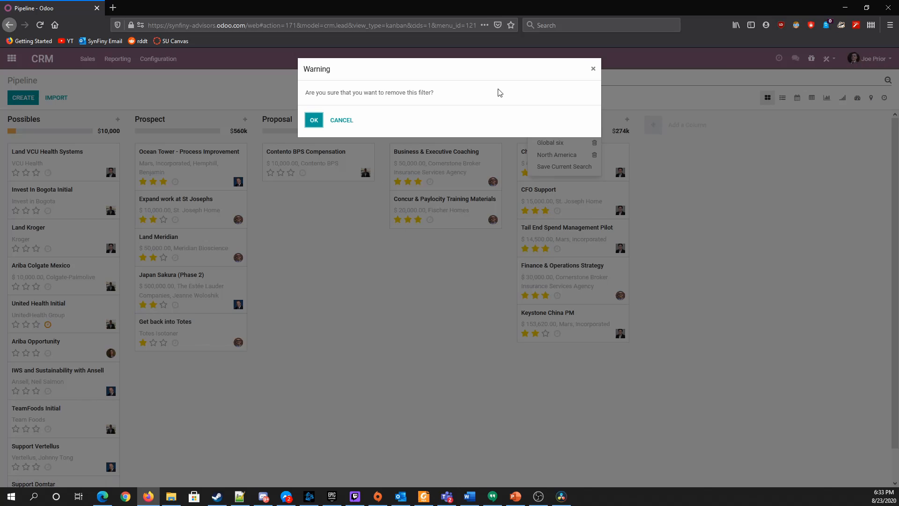
left_click(313, 118)
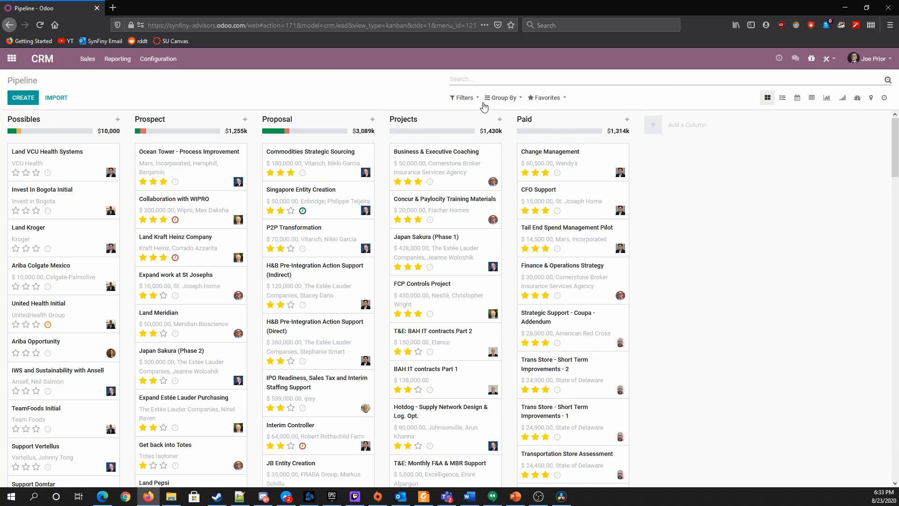
left_click(462, 98)
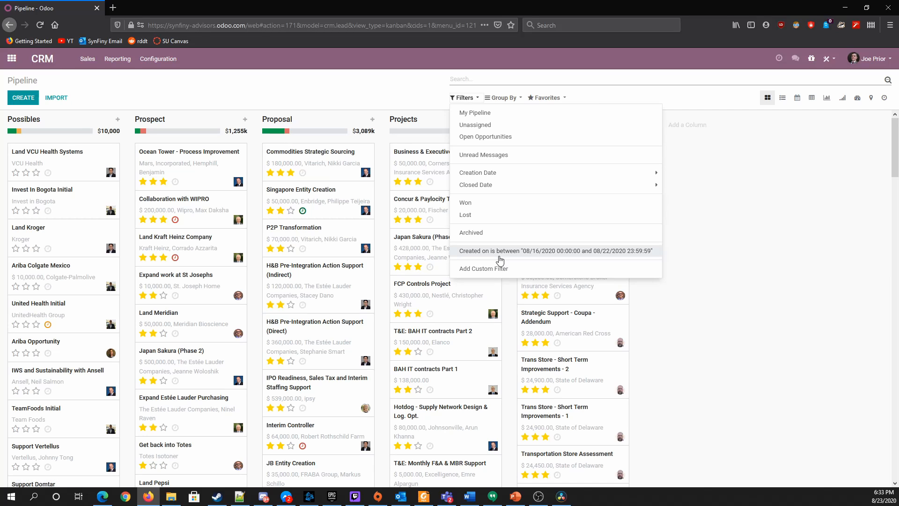
left_click(463, 98)
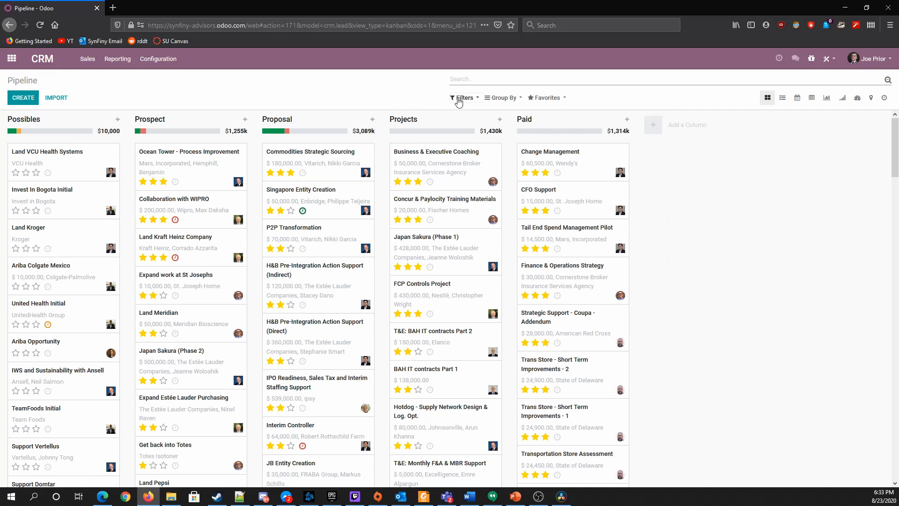
left_click(458, 99)
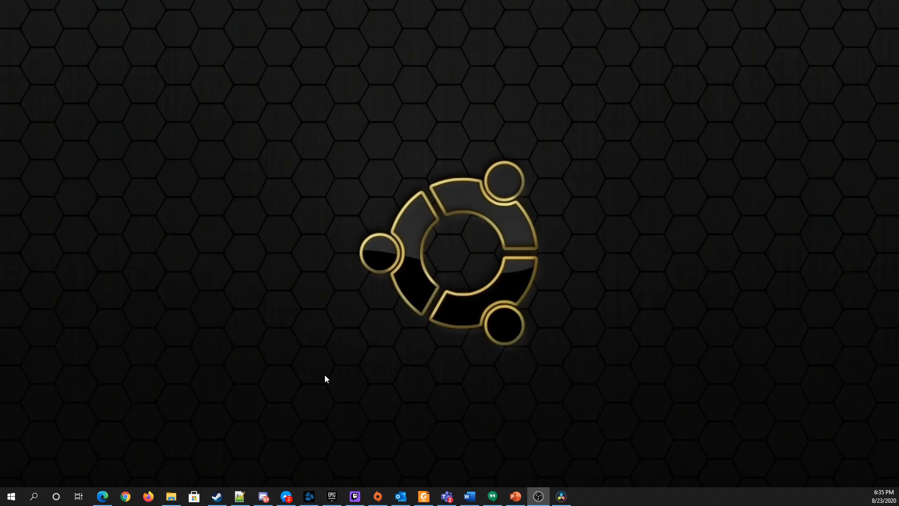
Switch to Firefox with the Odoo pipeline, review the available filters without applying any, and minimize the browser
left_click(148, 496)
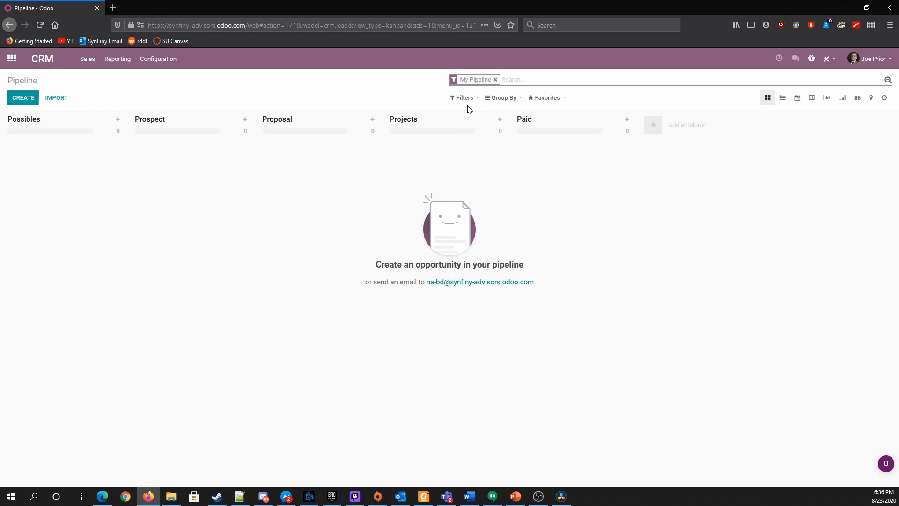
left_click(468, 98)
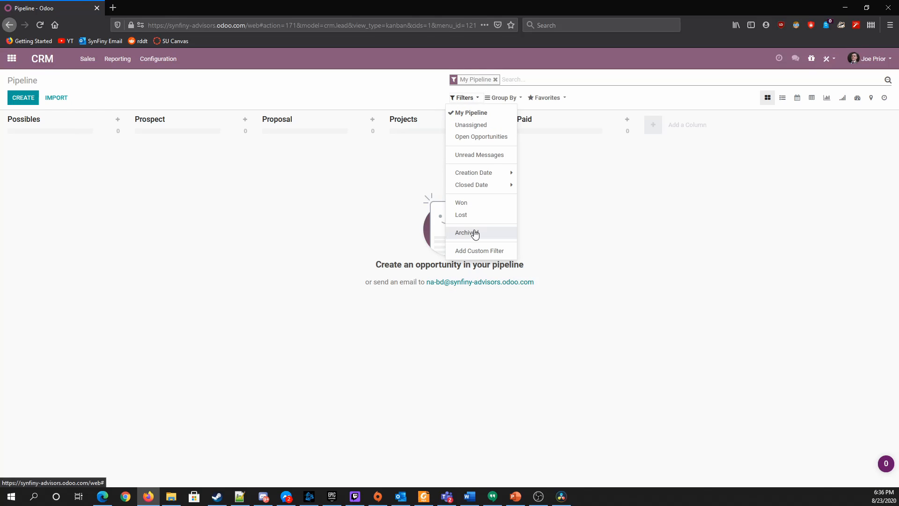
left_click(525, 335)
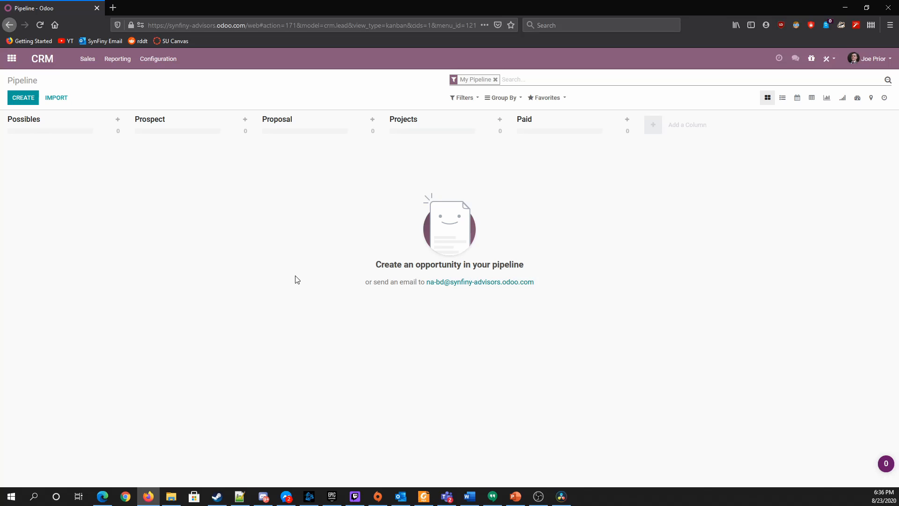
left_click(845, 7)
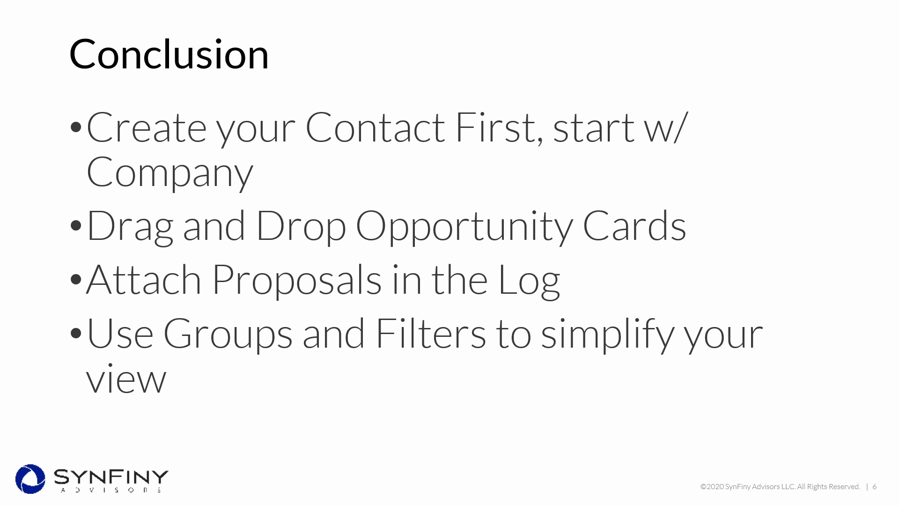